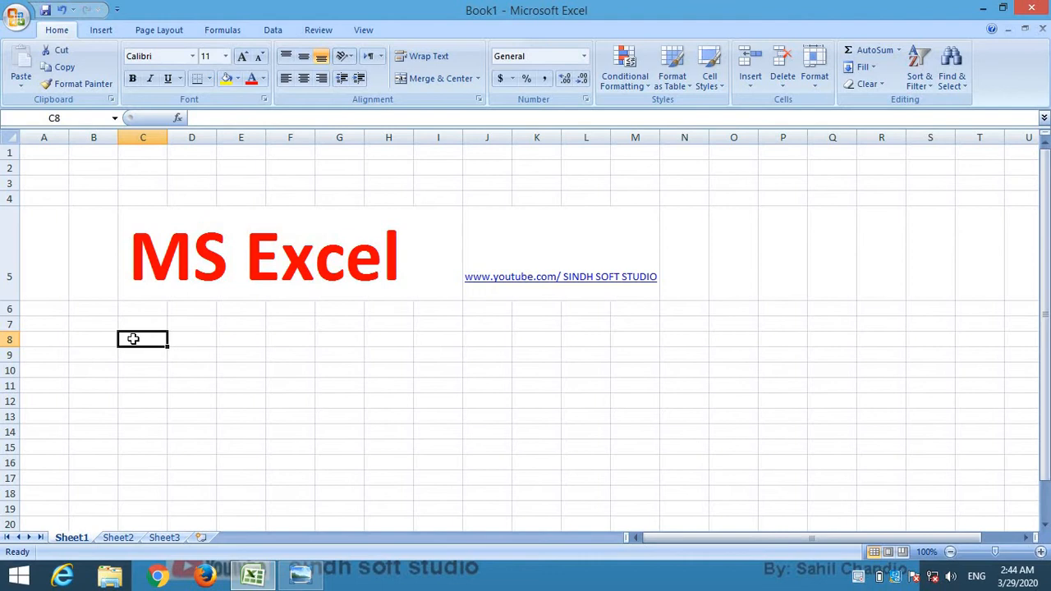
Enter the formula =SUM(12+3) in cell C8 and reselect the cell
{"action": "type", "text": "="}
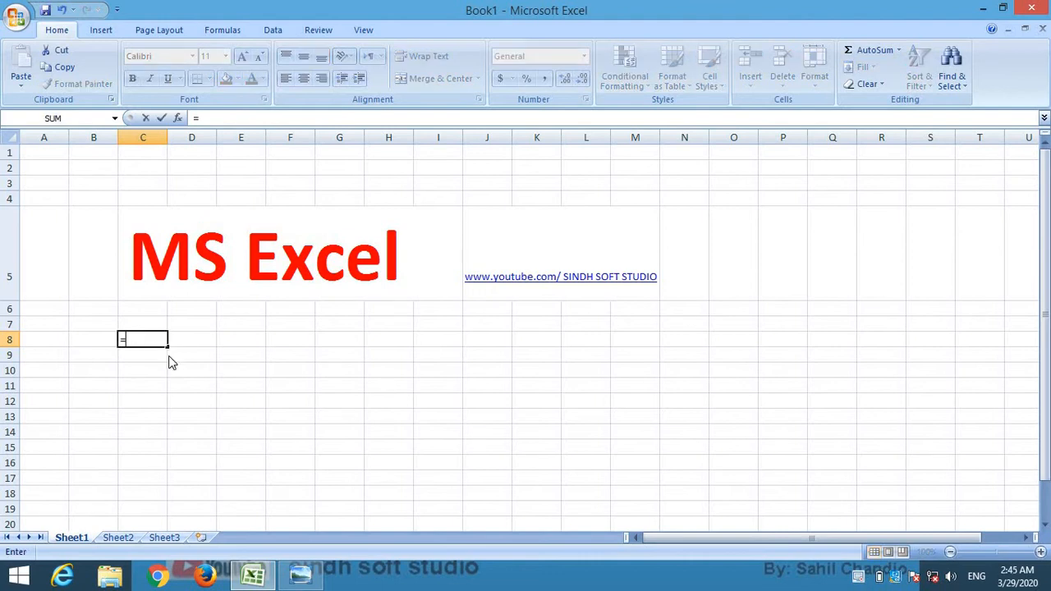
{"action": "type", "text": "sum"}
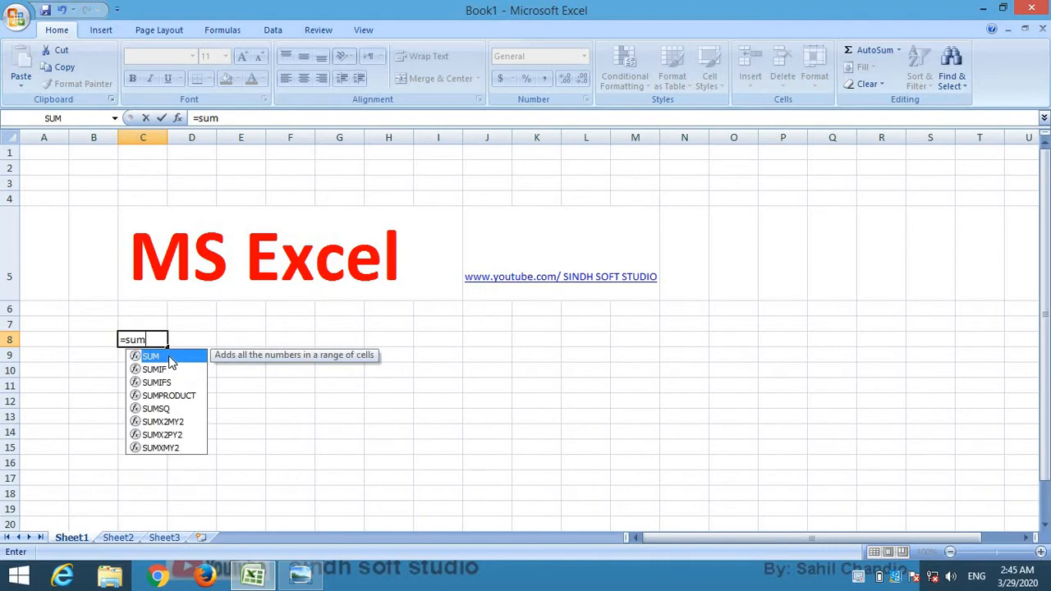
{"action": "type", "text": "("}
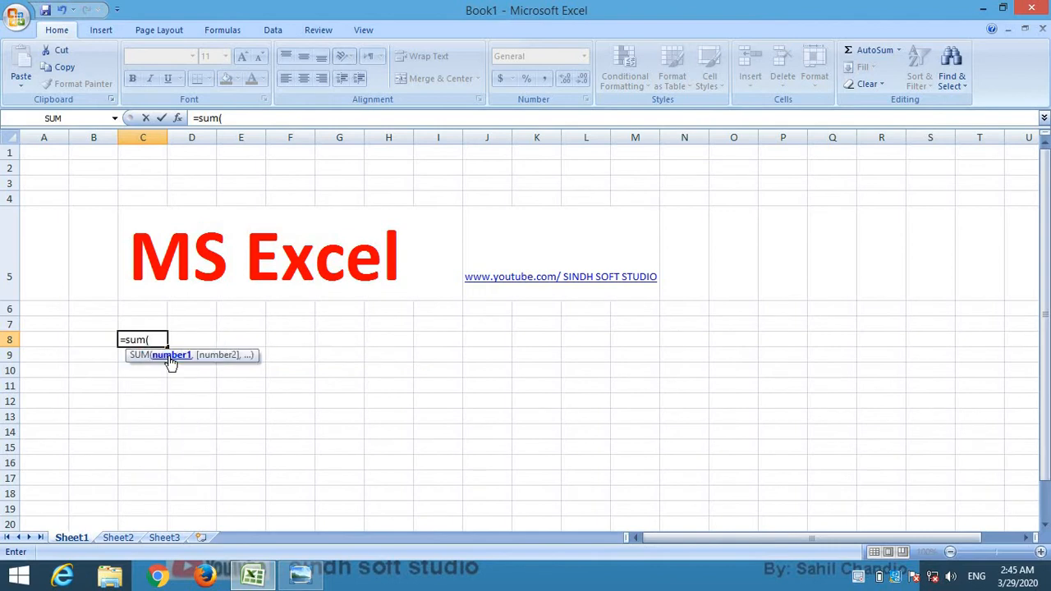
{"action": "type", "text": "12+3)"}
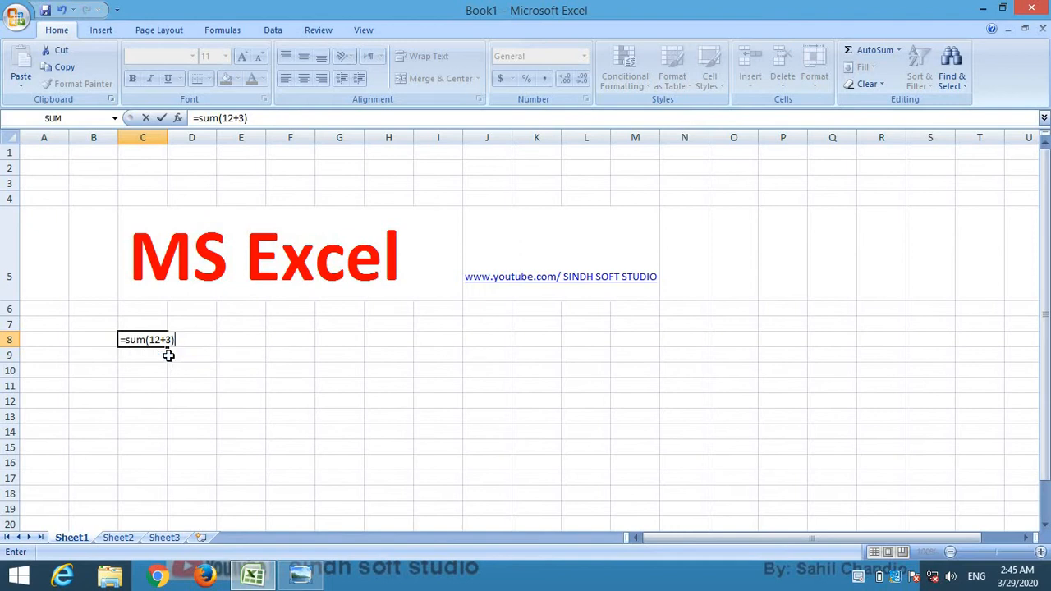
{"action": "key", "text": "Return"}
{"action": "key", "text": "Up"}
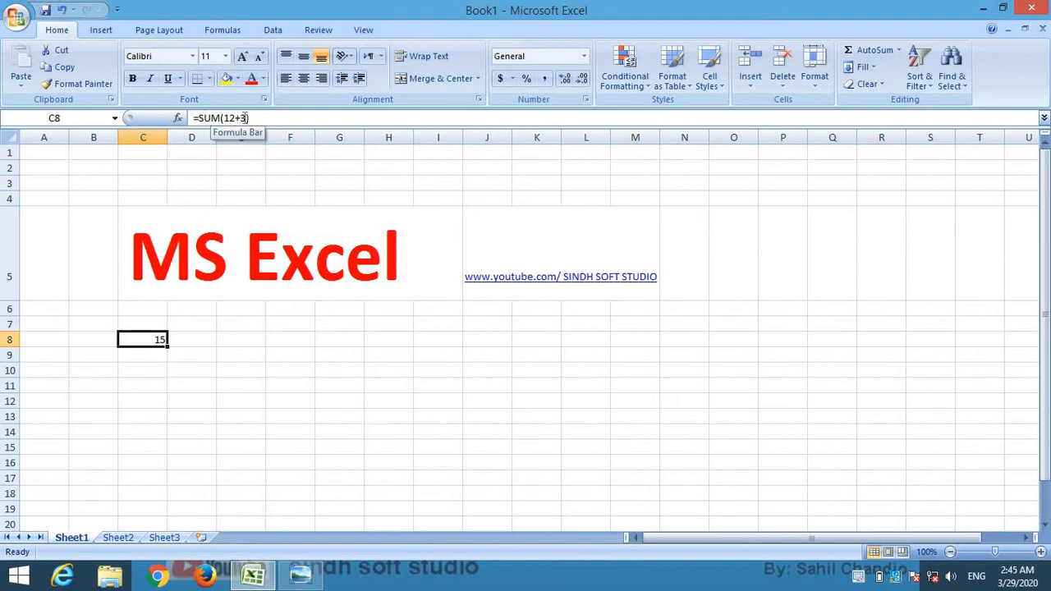
Enter the subtraction formula =SUM(12-8) in cell D10 and reselect the cell
{"action": "left_click", "coordinate": [195, 343]}
{"action": "left_click", "coordinate": [197, 363]}
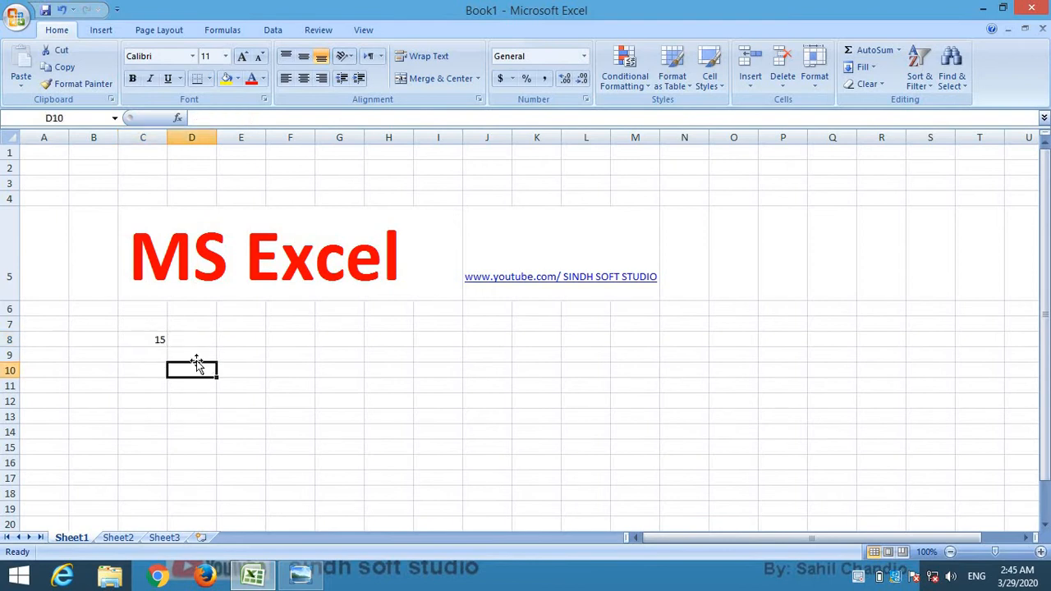
{"action": "type", "text": "="}
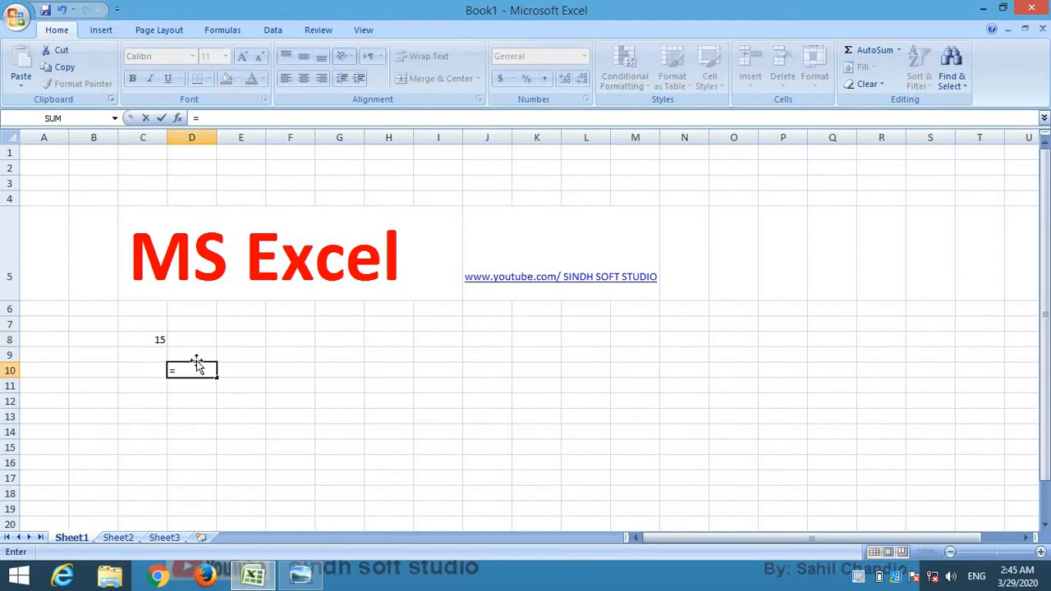
{"action": "type", "text": "su"}
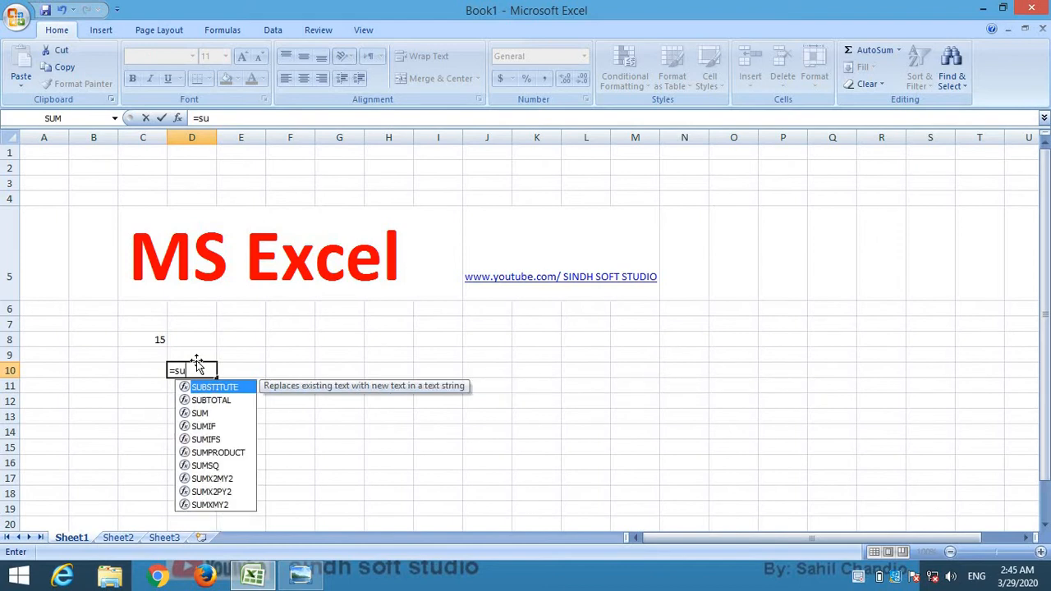
{"action": "type", "text": "m("}
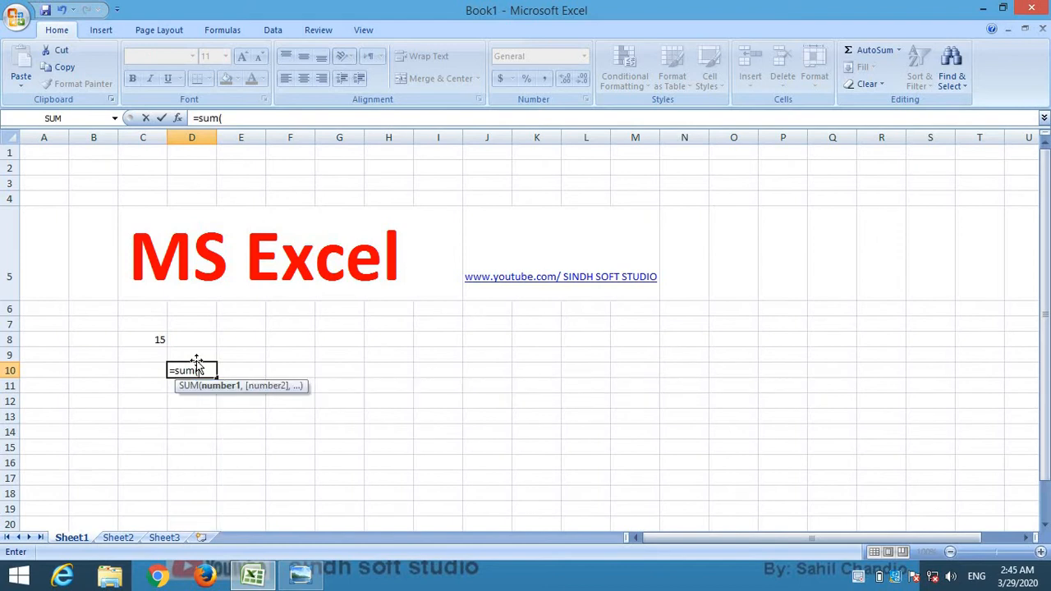
{"action": "type", "text": "12-8)"}
{"action": "key", "text": "Return"}
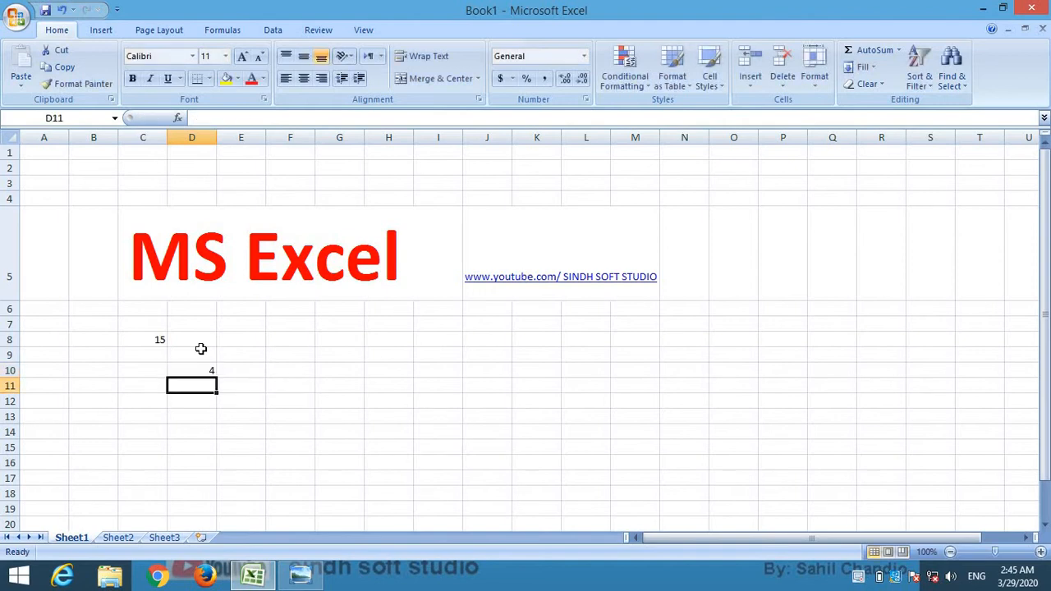
{"action": "left_click", "coordinate": [211, 369]}
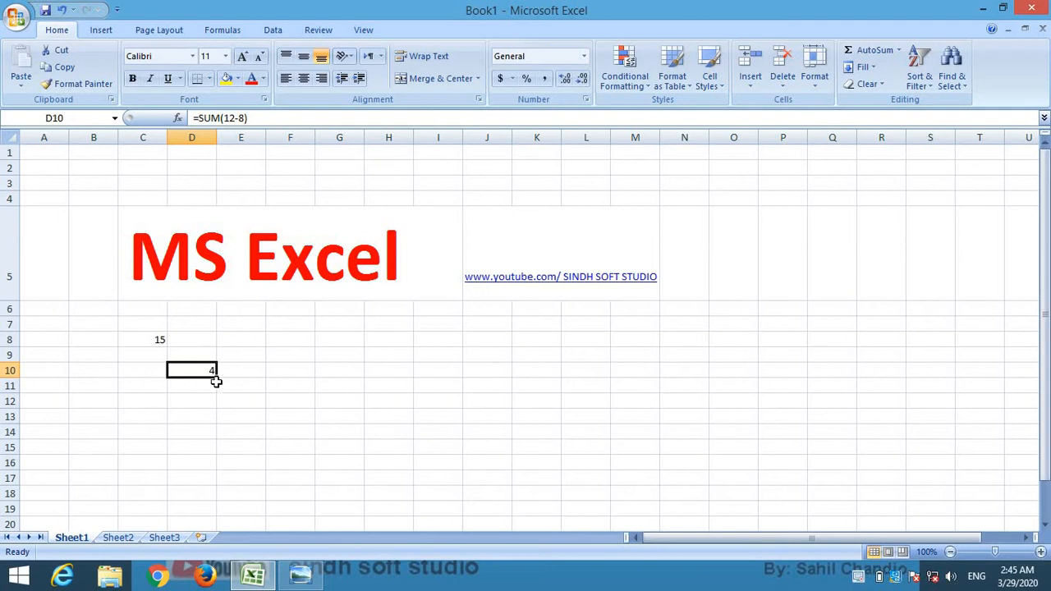
Enter the division formula =SUM(12/5) in cell E9
{"action": "left_click", "coordinate": [246, 352]}
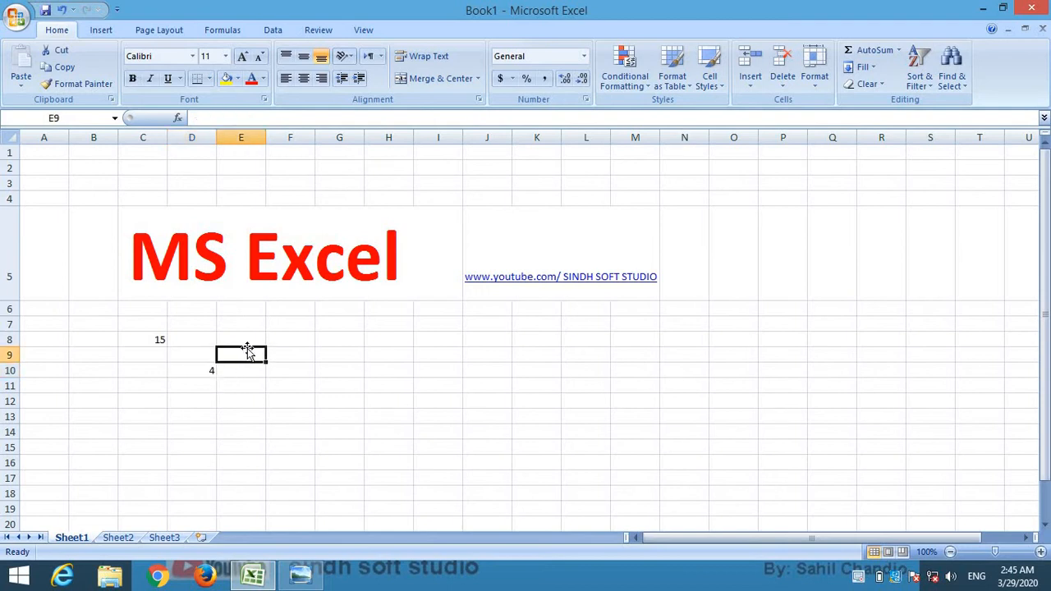
{"action": "type", "text": "="}
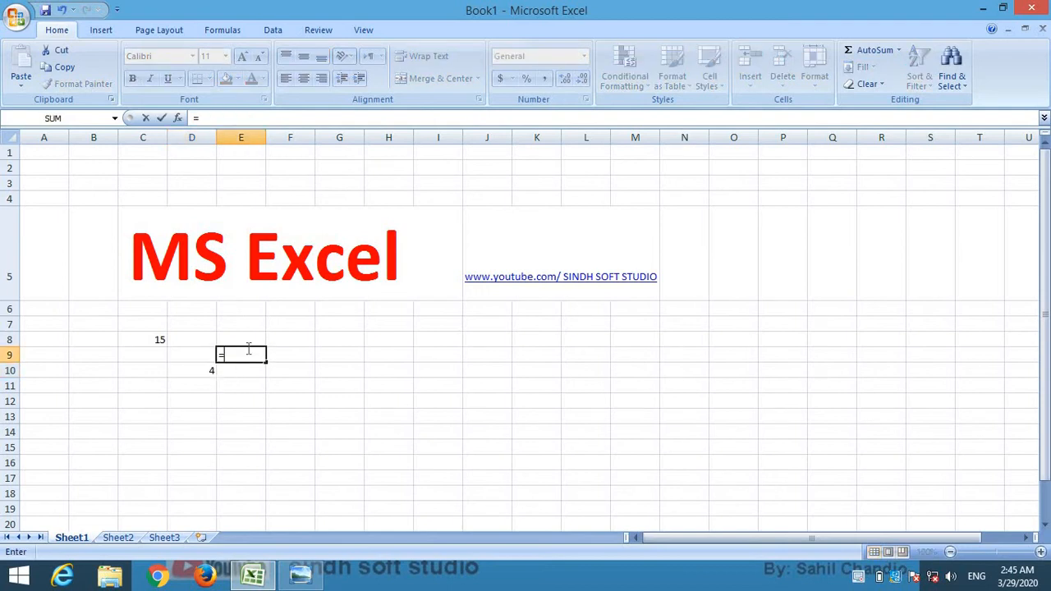
{"action": "type", "text": "sum("}
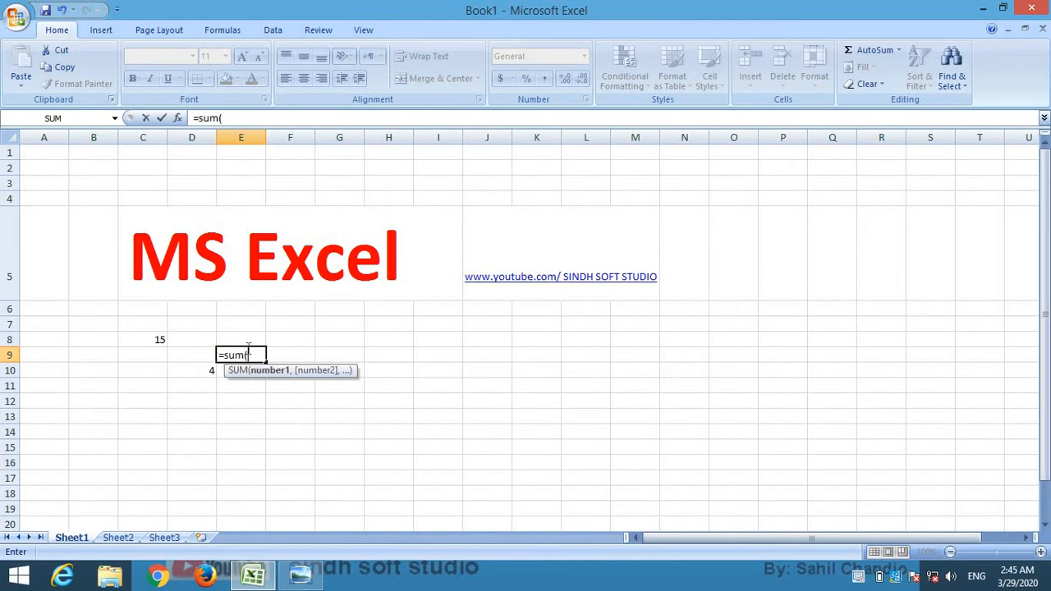
{"action": "type", "text": "12/5)"}
{"action": "key", "text": "Return"}
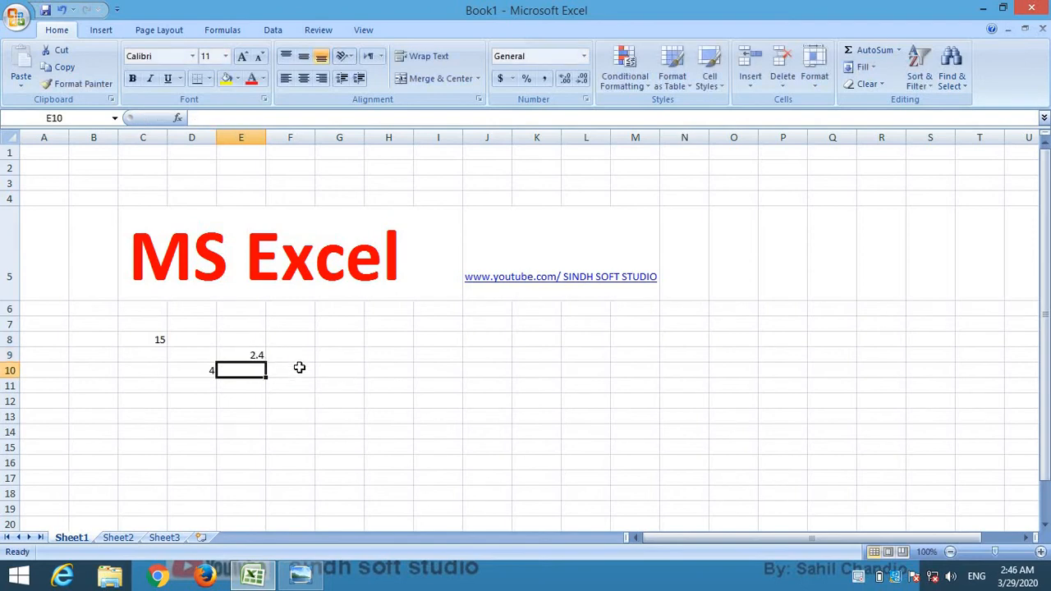
Change the divisor in the formula in E9 to 3 and reselect the cell
{"action": "left_click", "coordinate": [257, 358]}
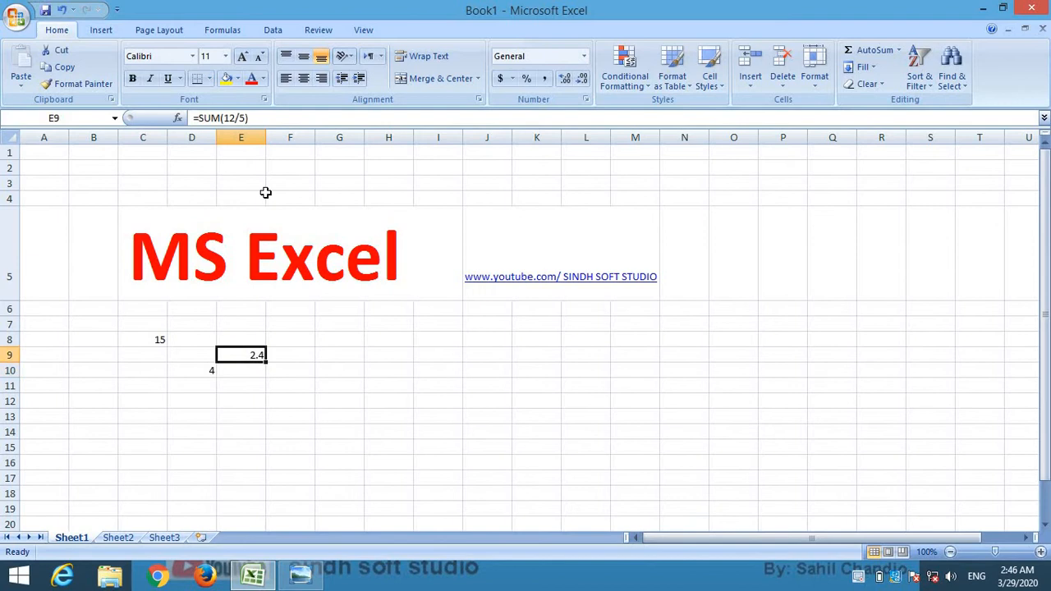
{"action": "left_click", "coordinate": [251, 118]}
{"action": "key", "text": "BackSpace"}
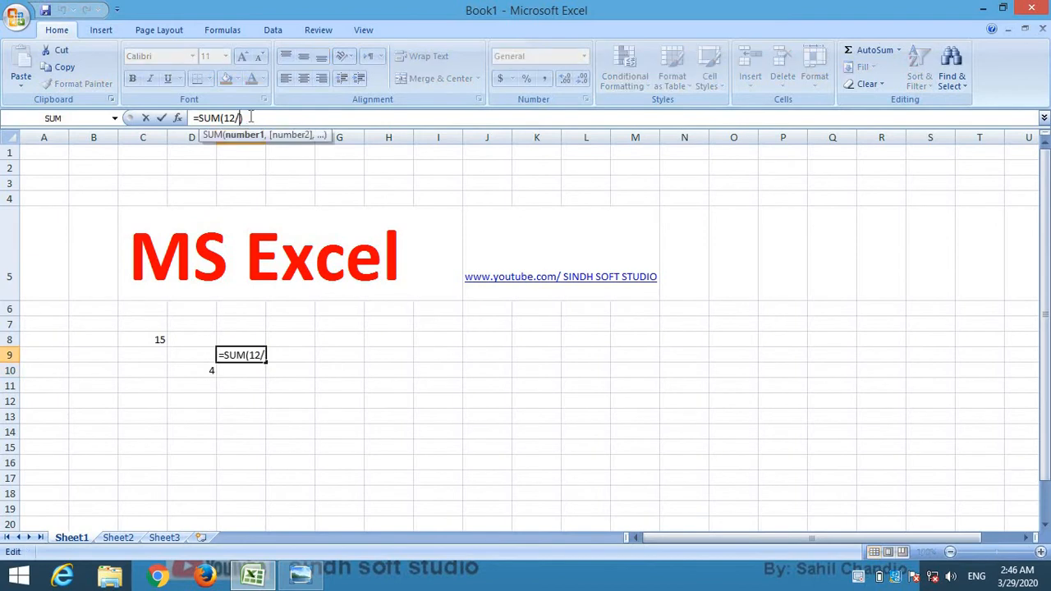
{"action": "type", "text": "3"}
{"action": "key", "text": "Return"}
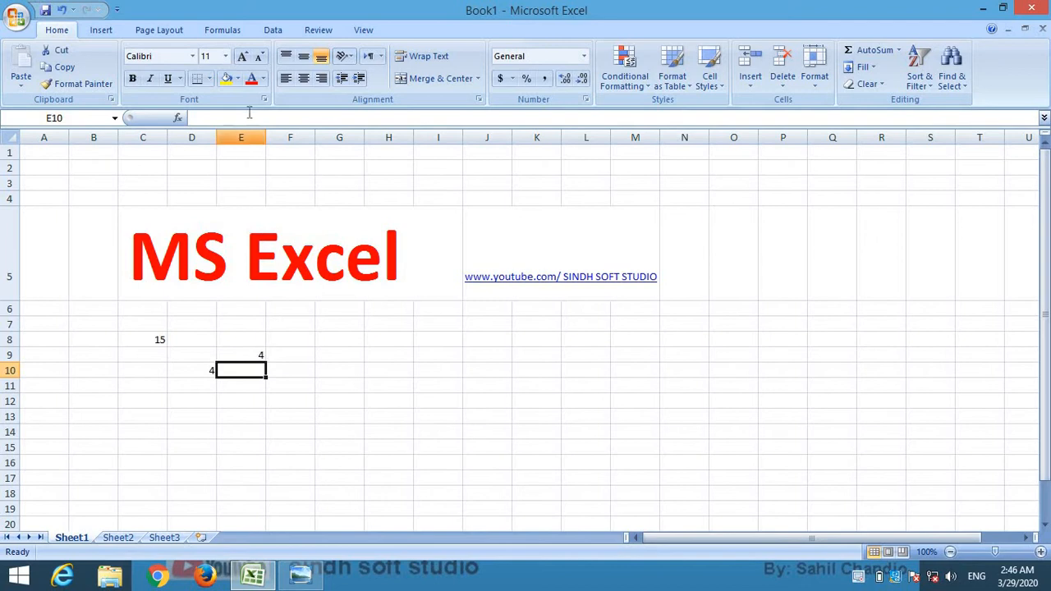
{"action": "left_click", "coordinate": [253, 356]}
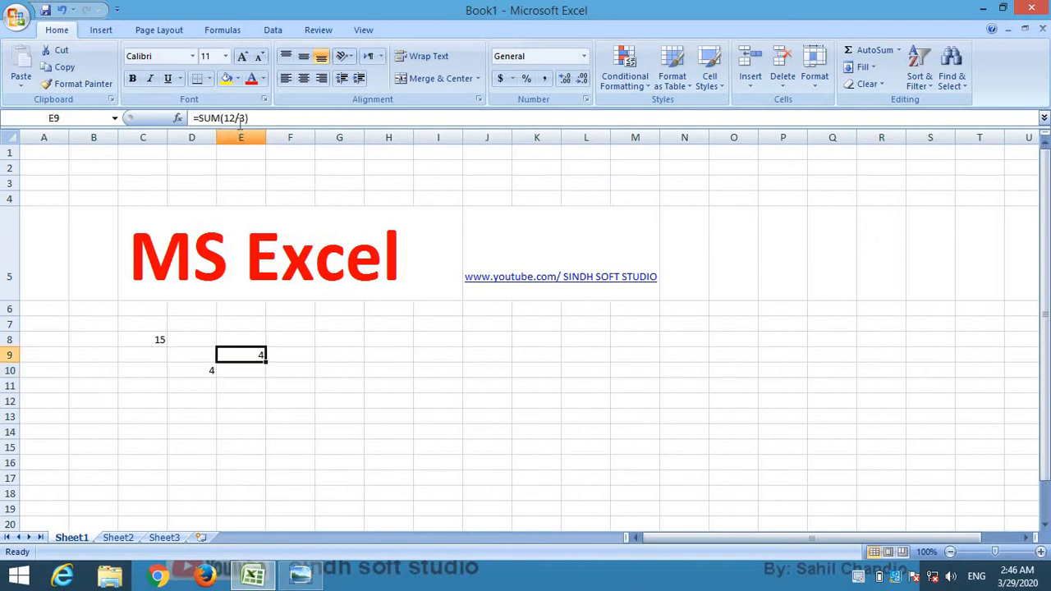
Enter the multiplication formula =SUM(12*3) in cell E12 and reselect the cell
{"action": "left_click", "coordinate": [254, 384]}
{"action": "left_click", "coordinate": [287, 384]}
{"action": "left_click", "coordinate": [257, 396]}
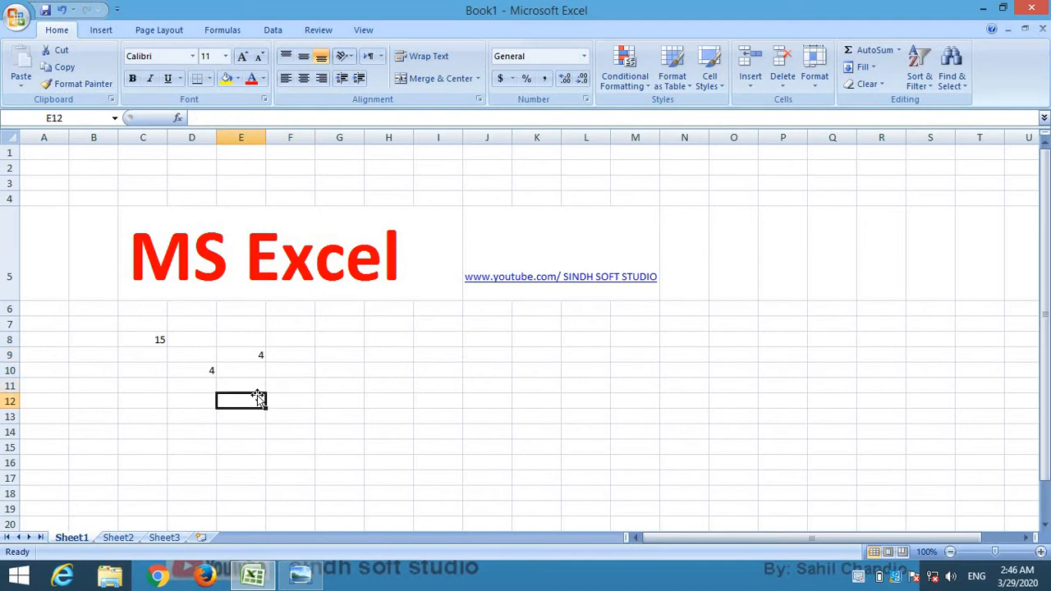
{"action": "type", "text": "="}
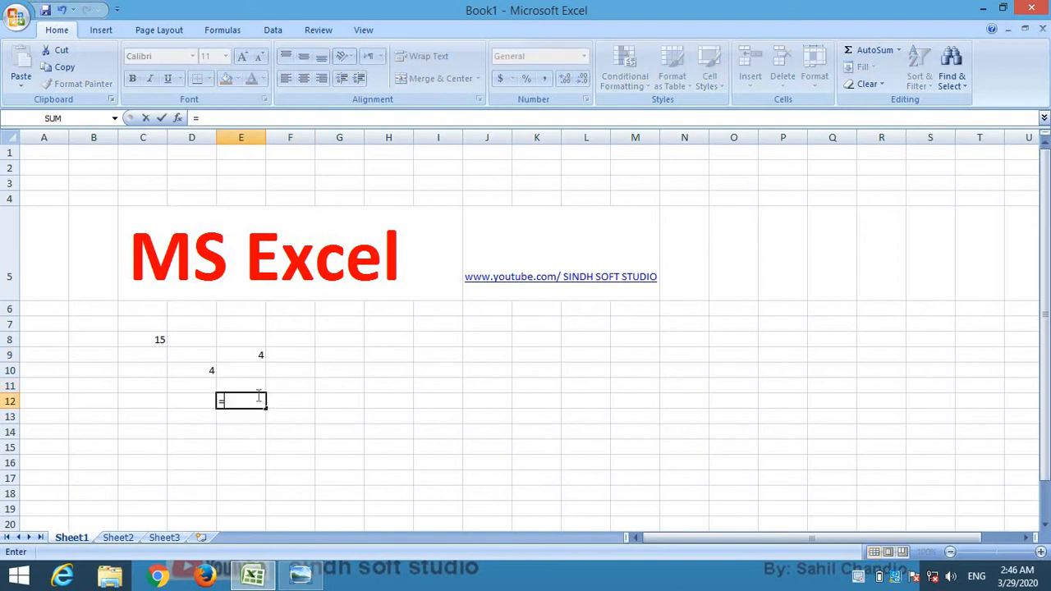
{"action": "type", "text": "sum("}
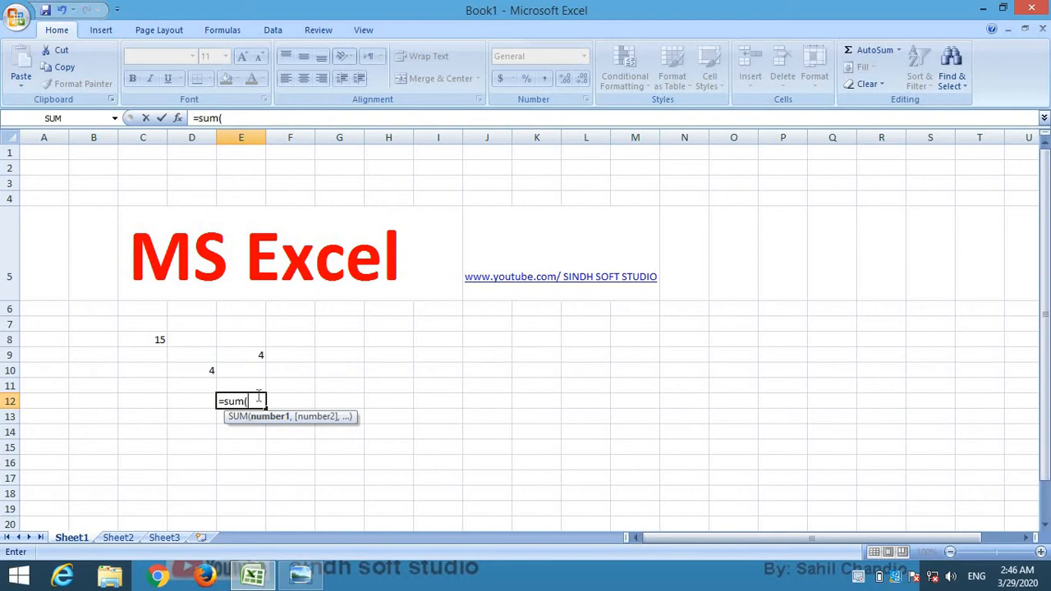
{"action": "type", "text": "12*3)"}
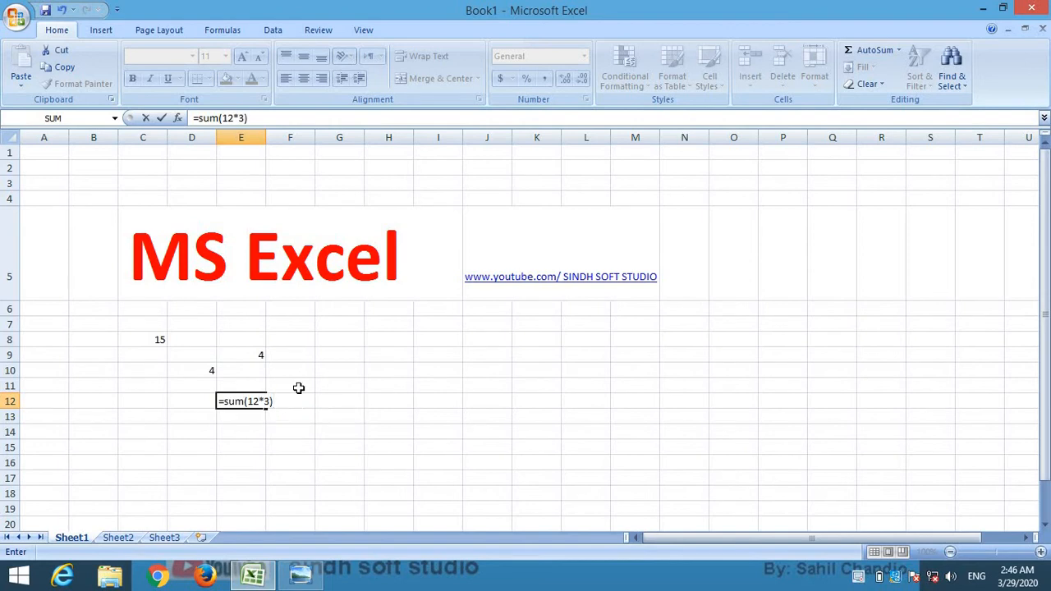
{"action": "key", "text": "Return"}
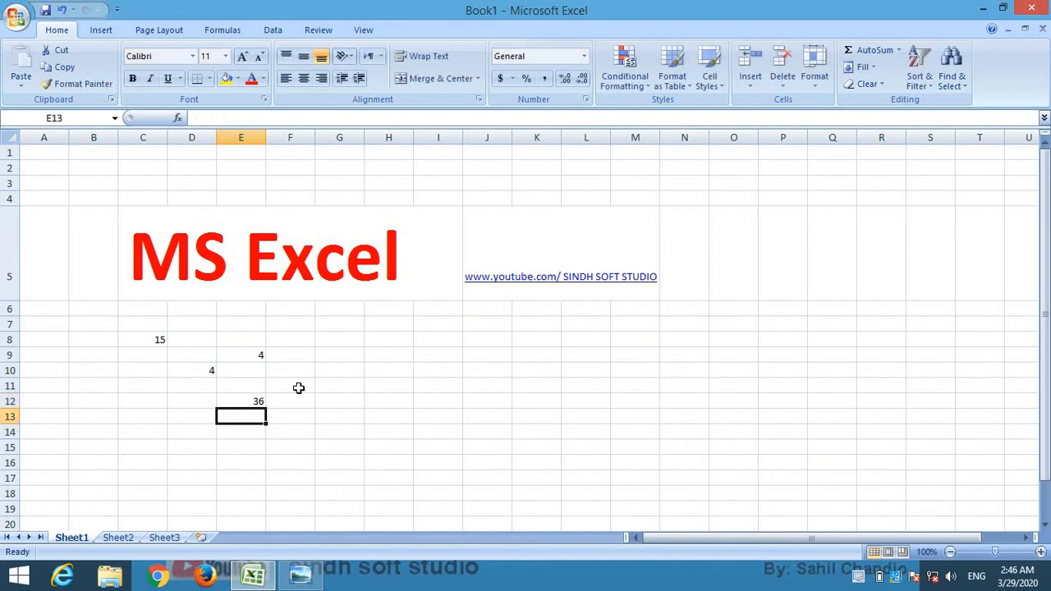
{"action": "left_click", "coordinate": [255, 403]}
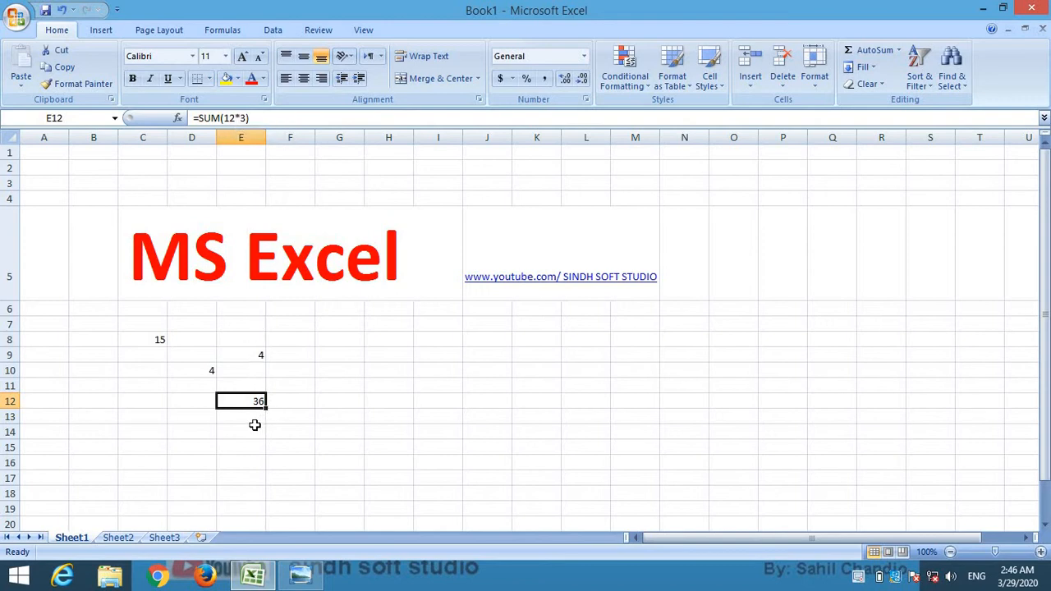
{"action": "left_click", "coordinate": [283, 402]}
{"action": "left_click", "coordinate": [295, 382]}
{"action": "left_click", "coordinate": [257, 408]}
{"action": "left_click", "coordinate": [201, 369]}
{"action": "left_click", "coordinate": [310, 370]}
Enter a formula in cell H10 that adds two cells by reference, =SUM(C8+D10)
{"action": "left_click", "coordinate": [372, 367]}
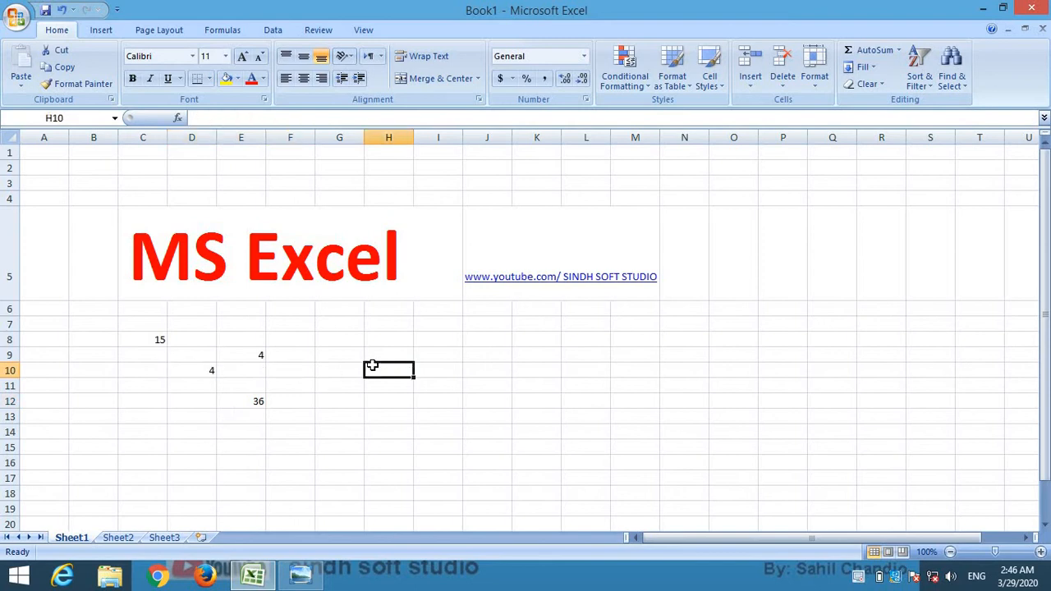
{"action": "type", "text": "="}
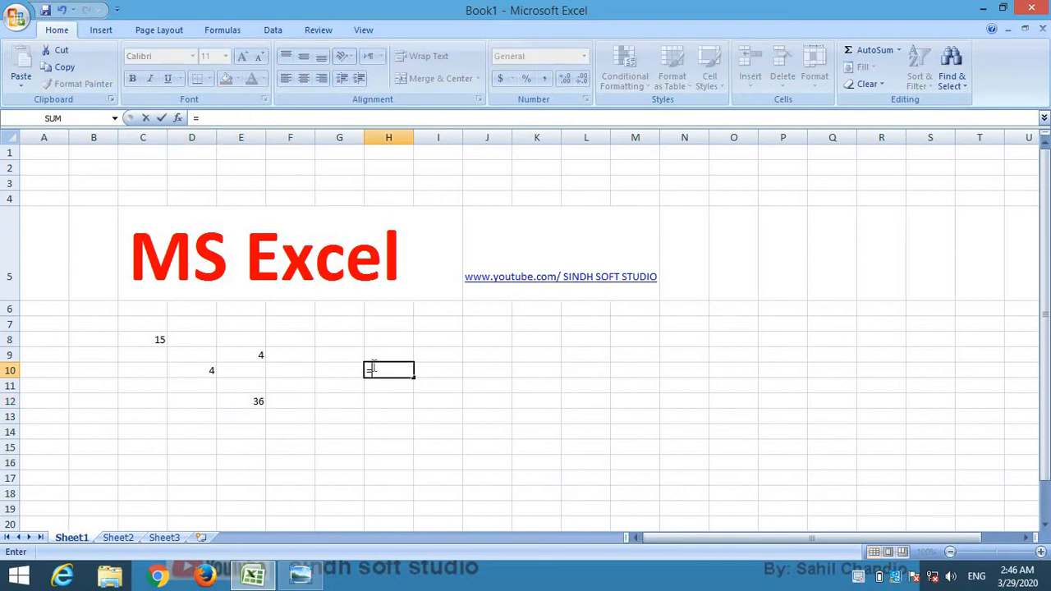
{"action": "type", "text": "sum("}
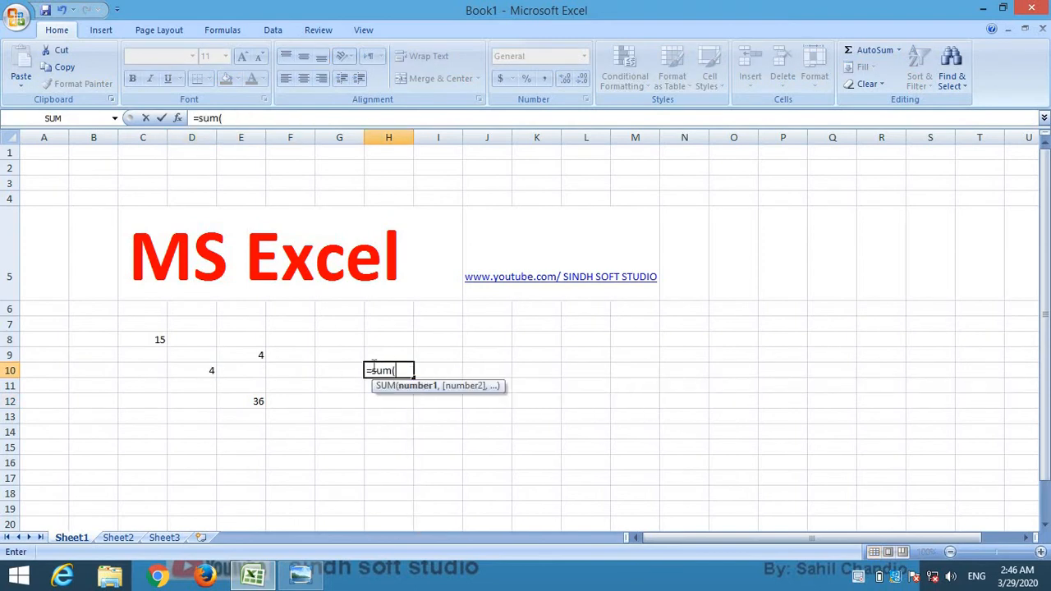
{"action": "left_click", "coordinate": [148, 349]}
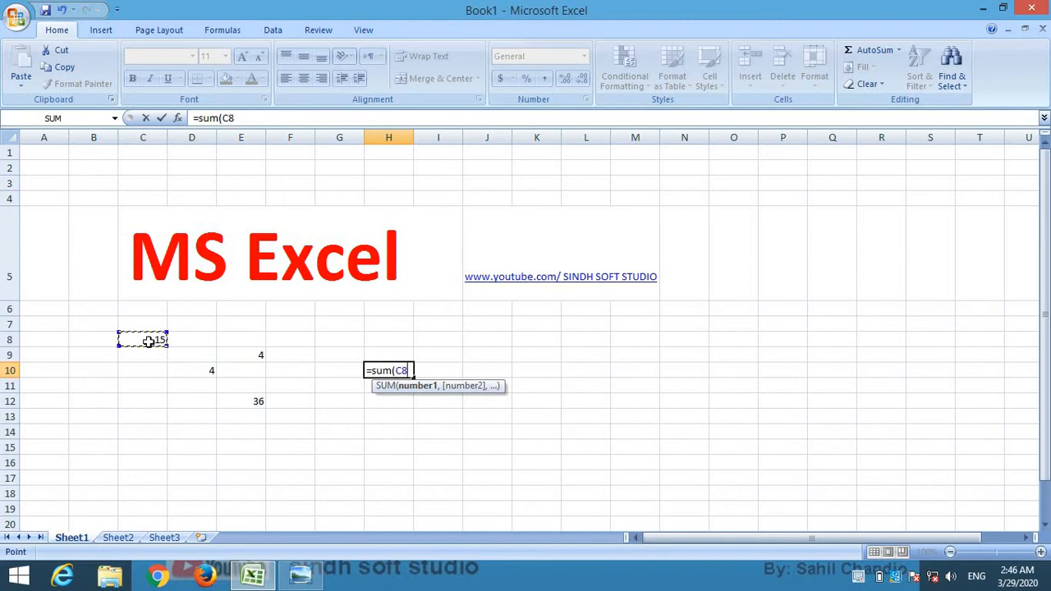
{"action": "type", "text": "+"}
{"action": "left_click", "coordinate": [209, 376]}
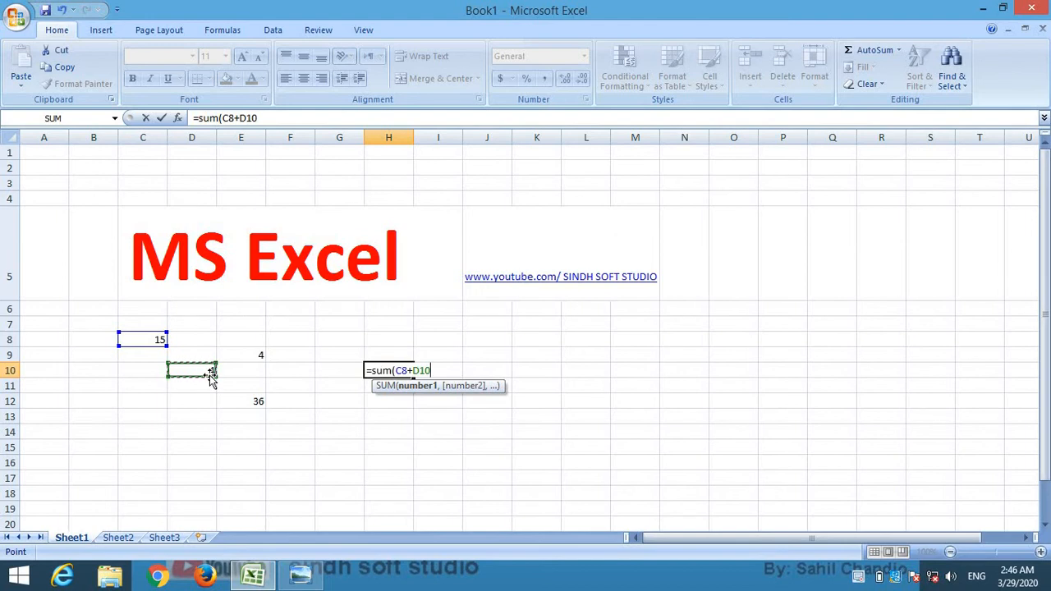
{"action": "type", "text": ")"}
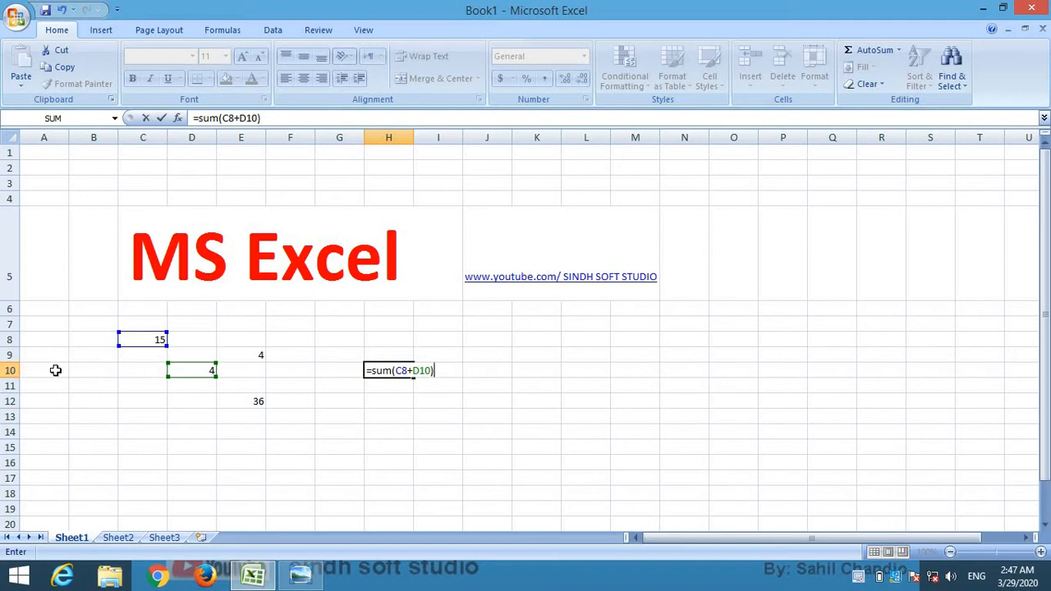
{"action": "key", "text": "Return"}
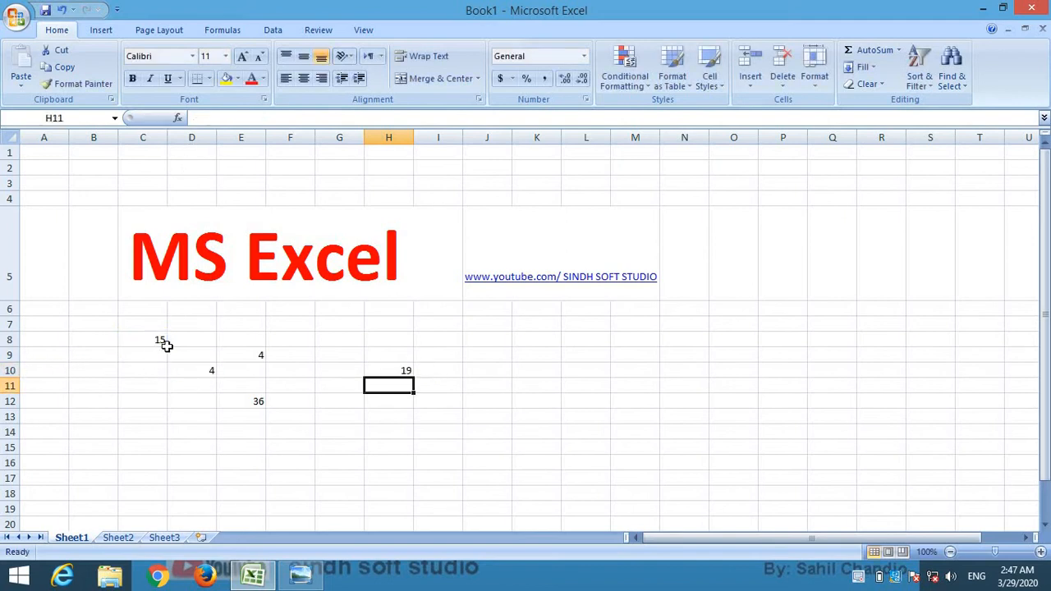
Check the sum of the range C8:D10 against the formula in H10, and inspect E9
{"action": "left_click_drag", "start_coordinate": [204, 368], "coordinate": [146, 336]}
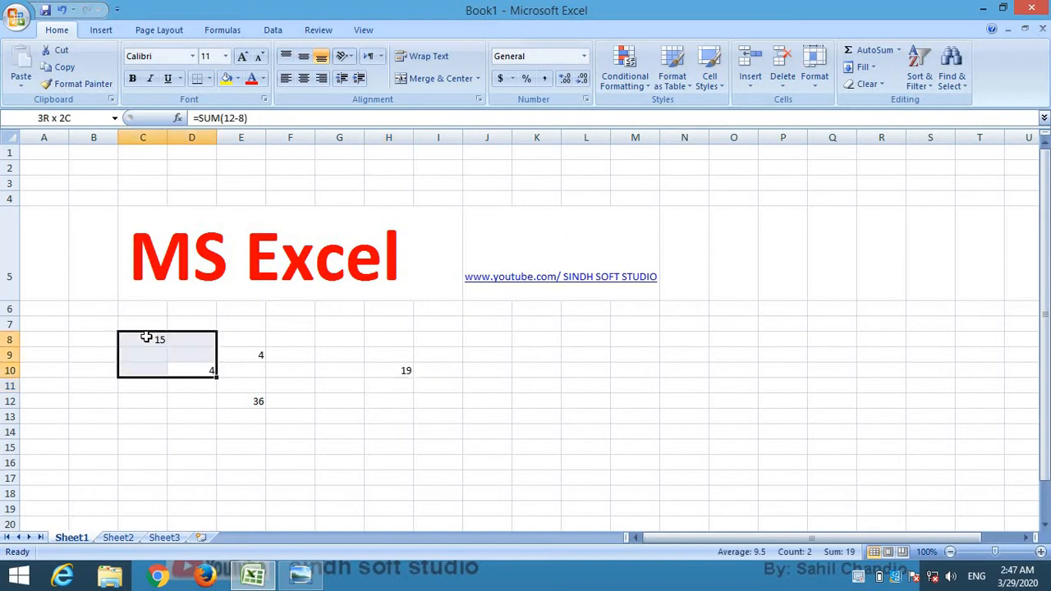
{"action": "left_click", "coordinate": [398, 371]}
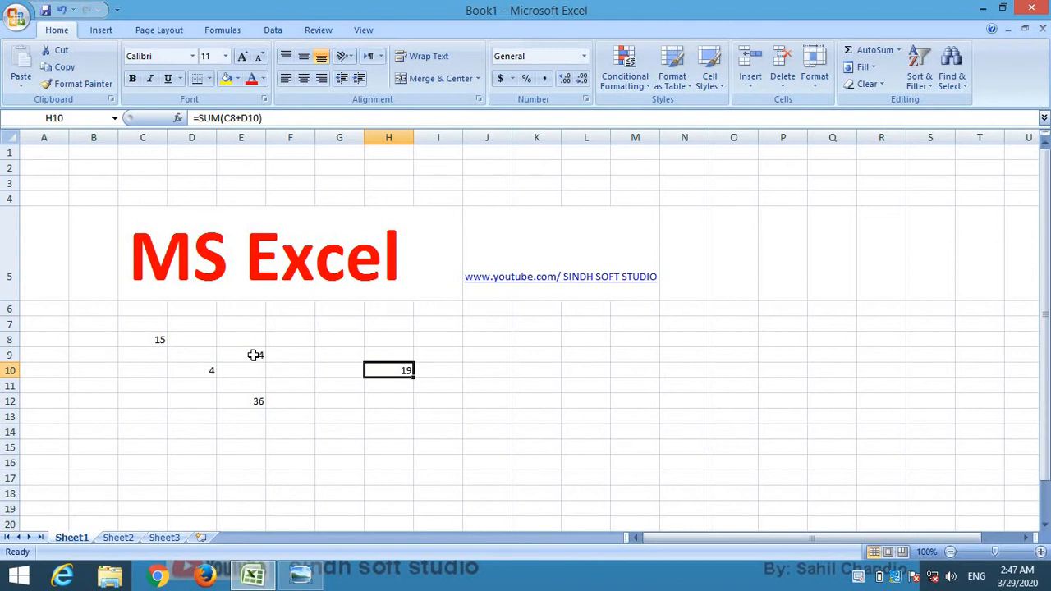
{"action": "left_click", "coordinate": [251, 355]}
{"action": "left_click", "coordinate": [391, 369]}
Enter a formula in cell H14 that multiplies two cells by reference, =SUM(H10*E9), and reselect the cell
{"action": "left_click", "coordinate": [382, 428]}
{"action": "type", "text": "="}
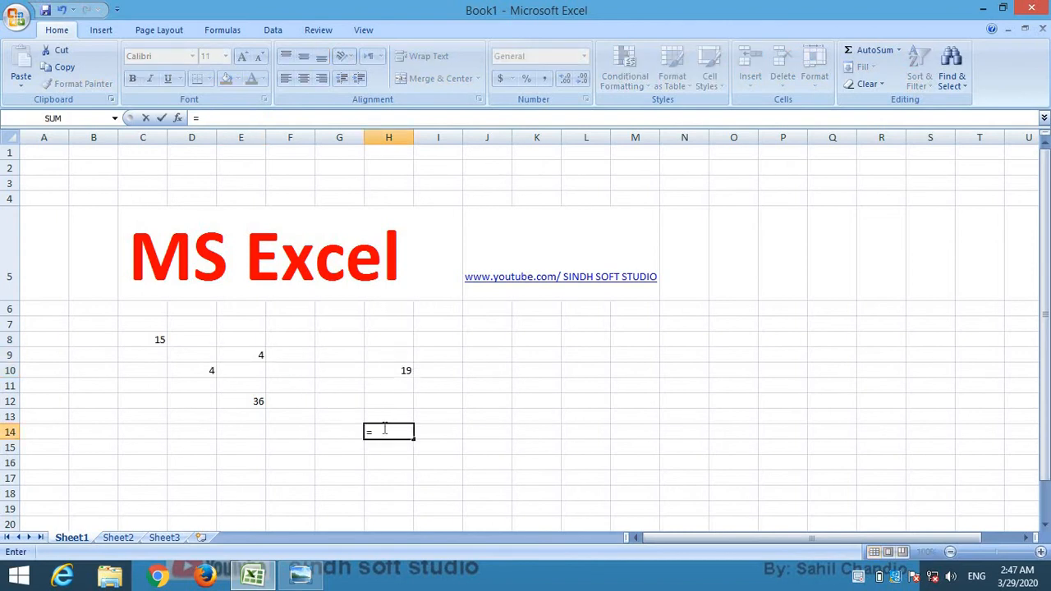
{"action": "type", "text": "sum("}
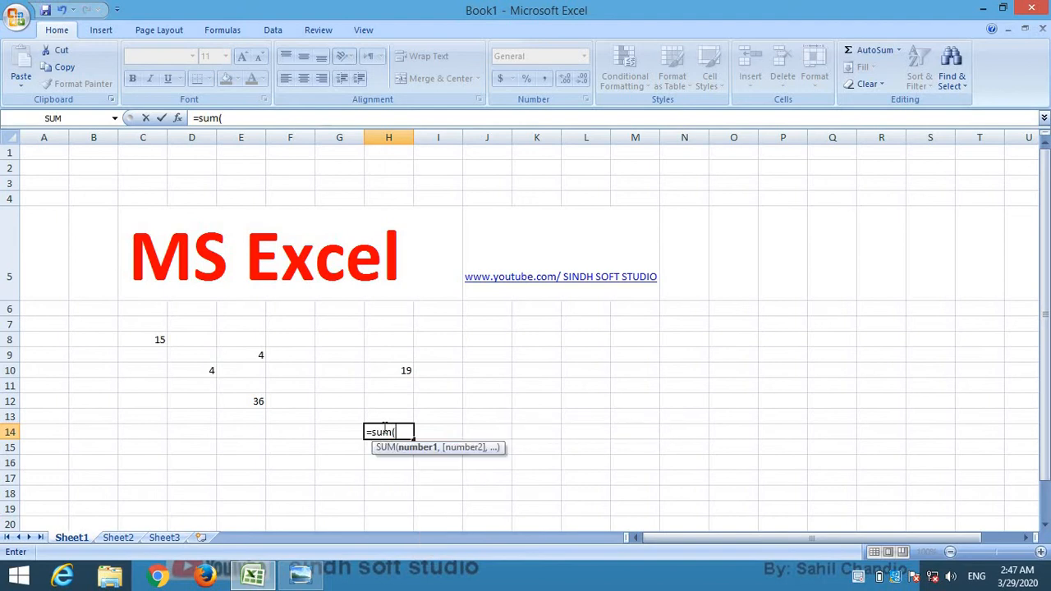
{"action": "left_click", "coordinate": [396, 371]}
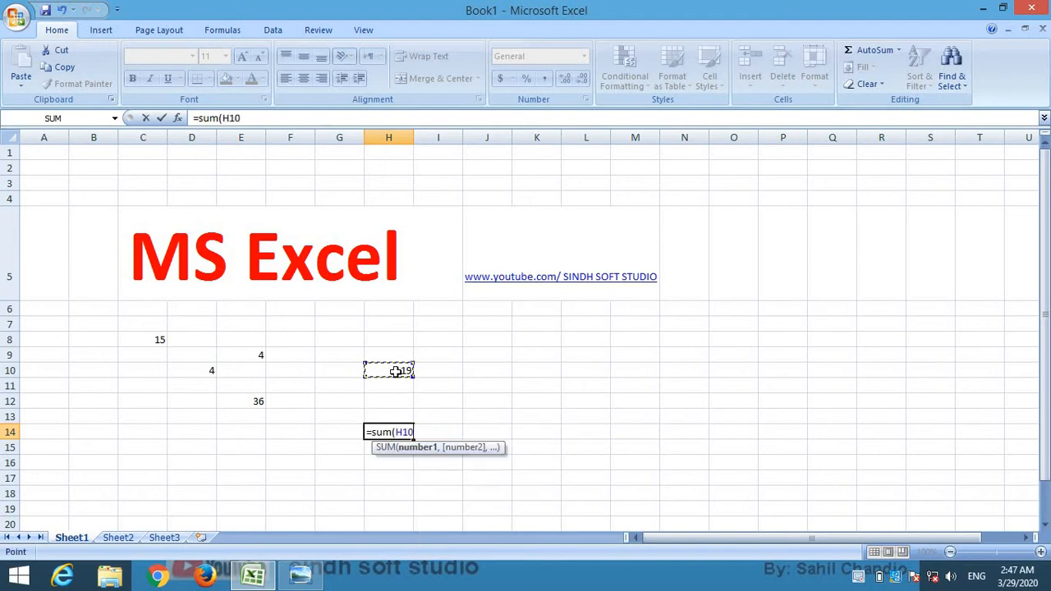
{"action": "left_click", "coordinate": [249, 354]}
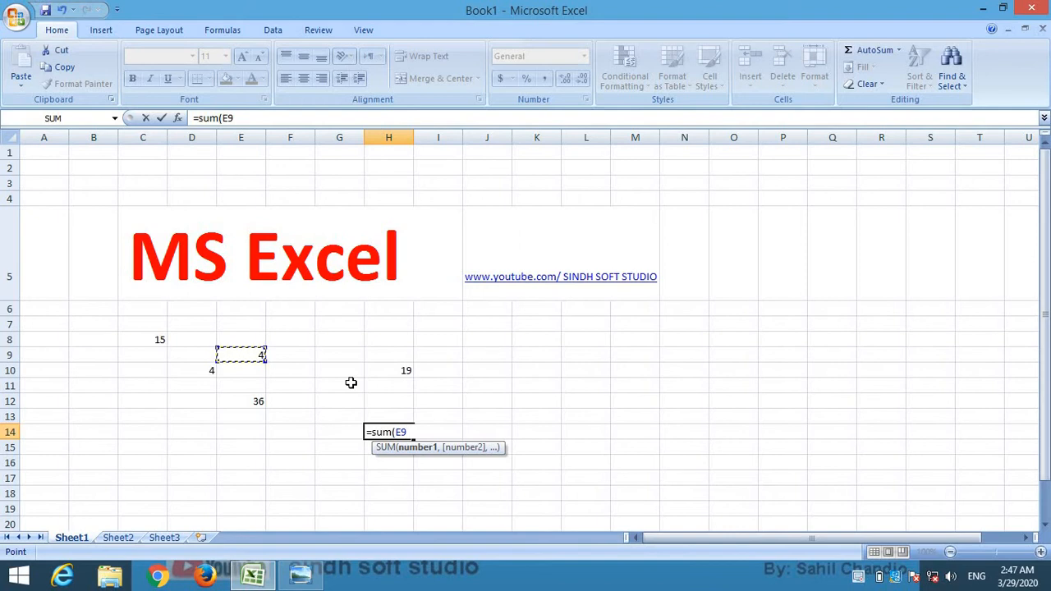
{"action": "key", "text": "BackSpace"}
{"action": "key", "text": "BackSpace"}
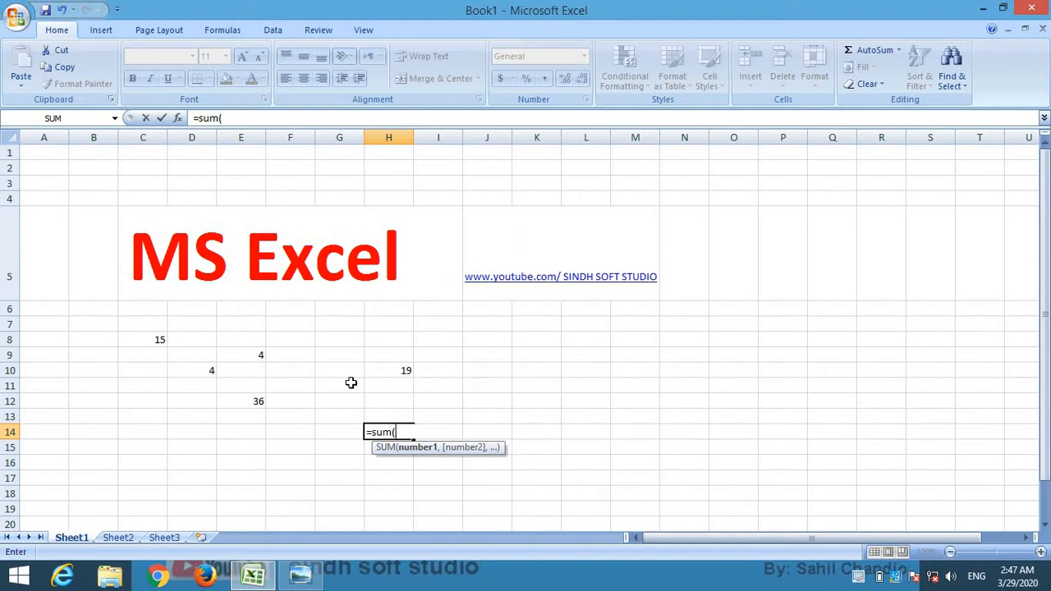
{"action": "left_click", "coordinate": [398, 369]}
{"action": "type", "text": "*"}
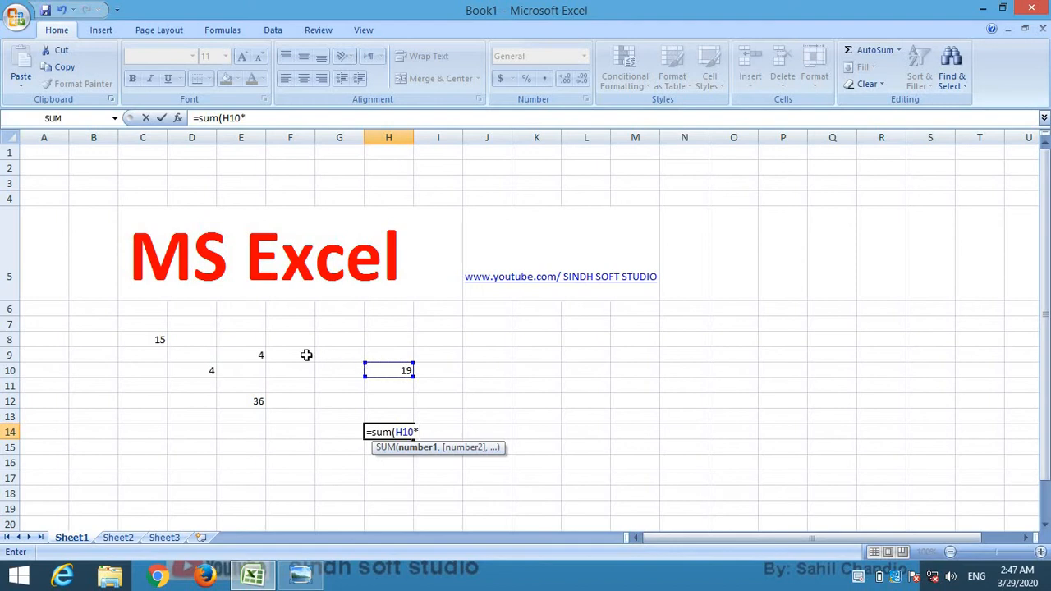
{"action": "left_click", "coordinate": [256, 356]}
{"action": "type", "text": ")"}
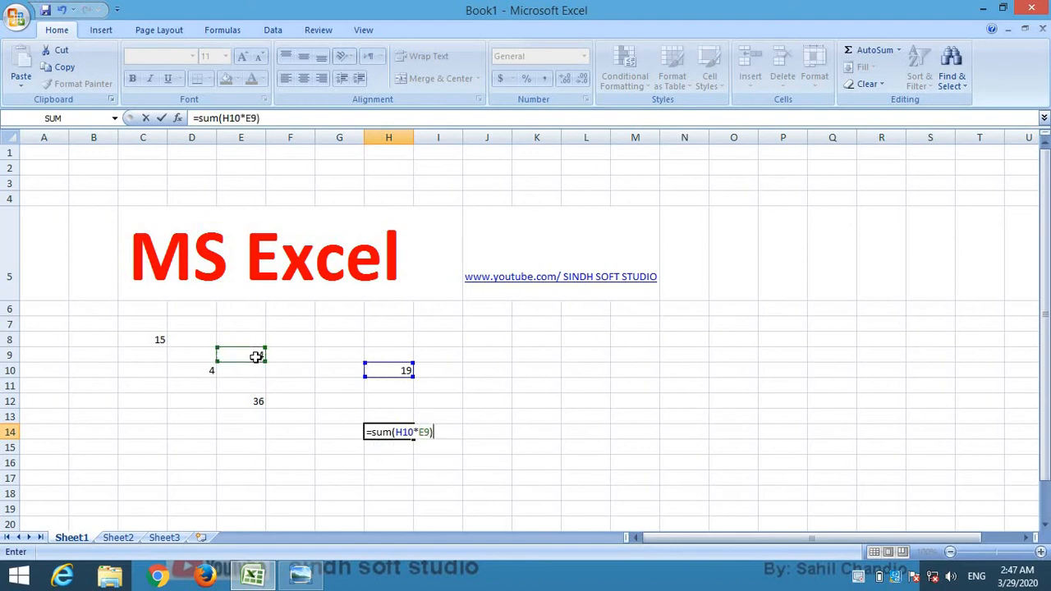
{"action": "key", "text": "Return"}
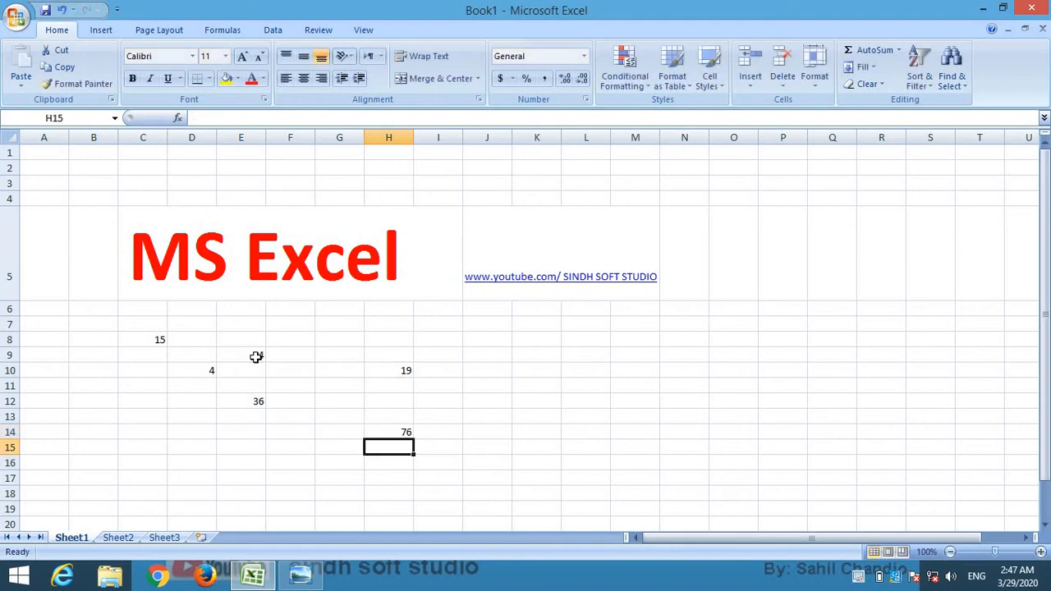
{"action": "left_click", "coordinate": [408, 428]}
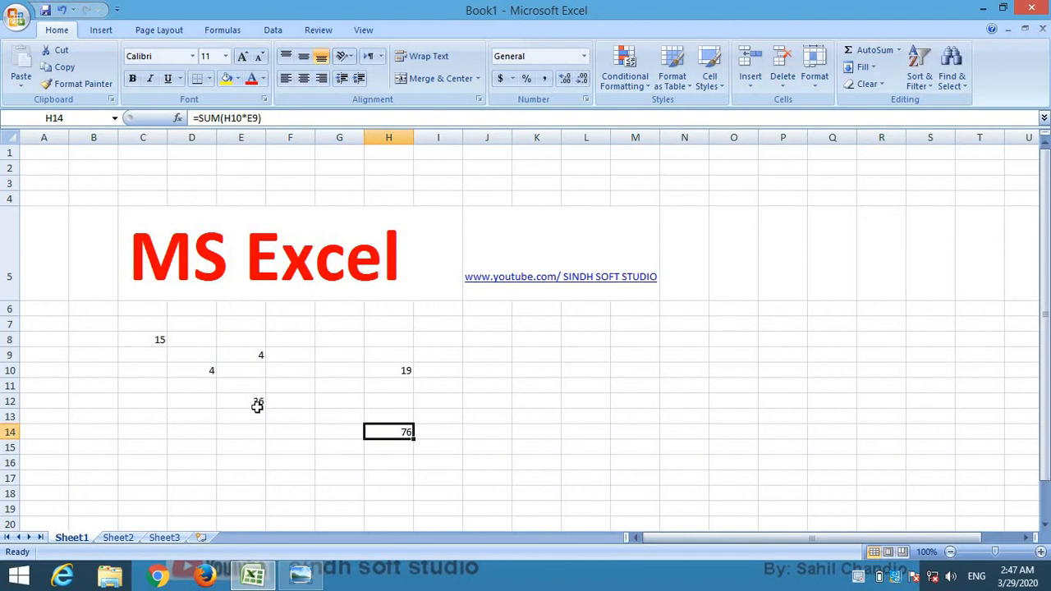
Enter the lowercase text sindh in cell L8
{"action": "left_click", "coordinate": [490, 355]}
{"action": "left_click", "coordinate": [544, 341]}
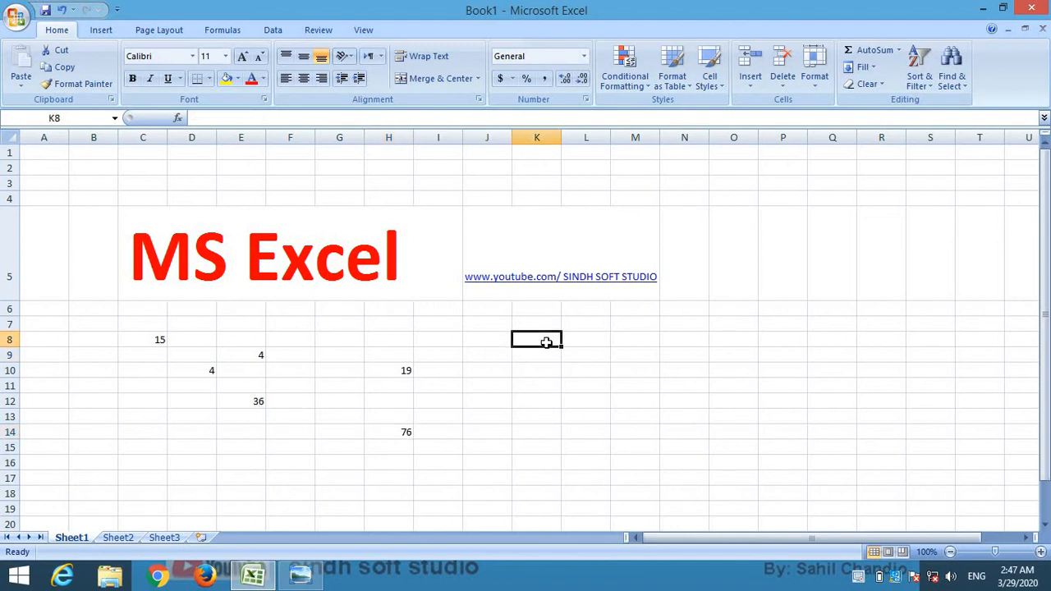
{"action": "left_click", "coordinate": [589, 338]}
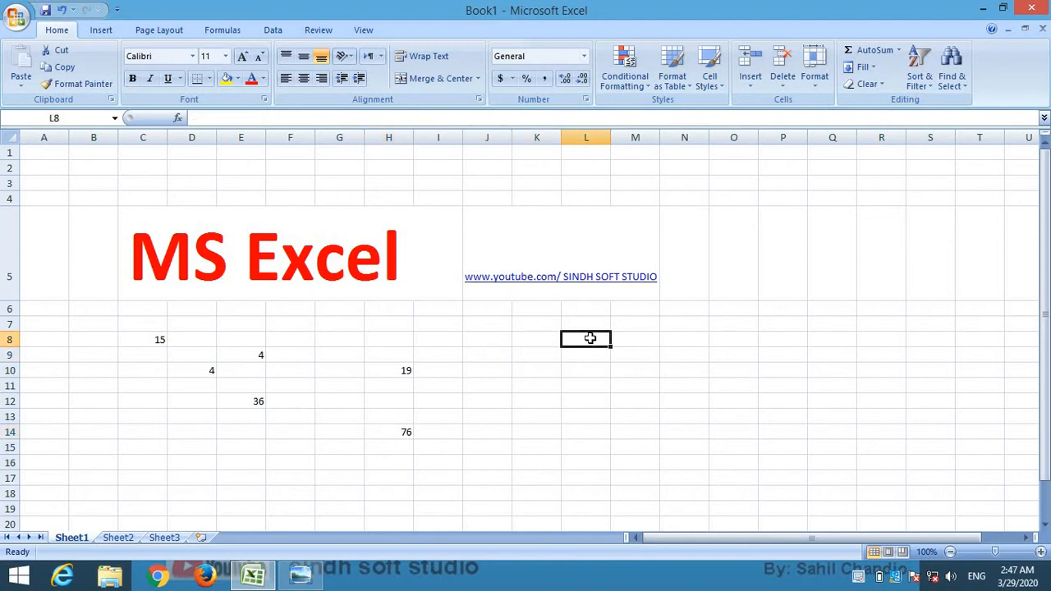
{"action": "type", "text": "sindh"}
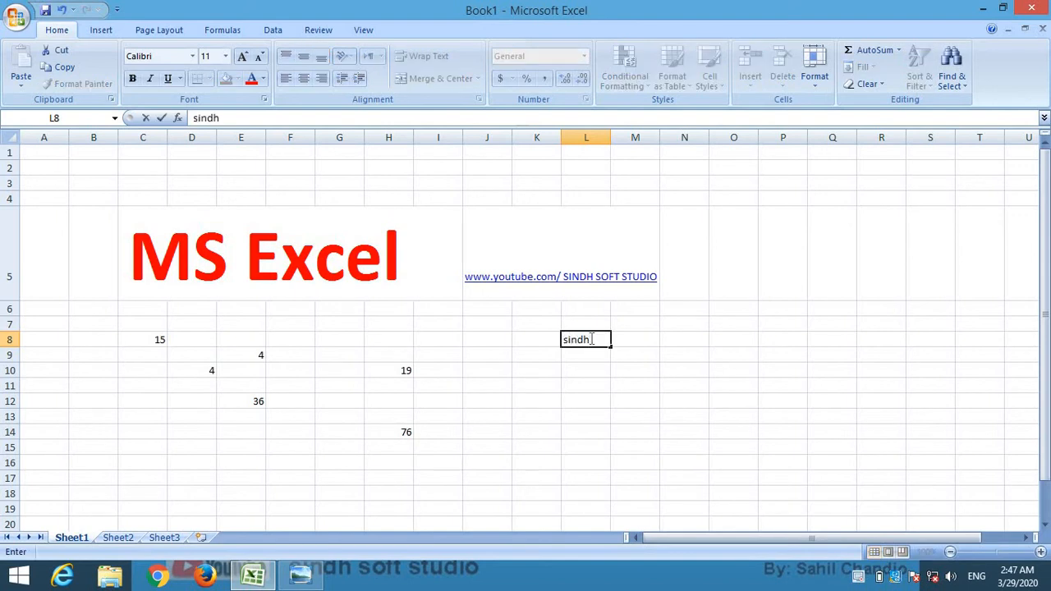
{"action": "key", "text": "Return"}
Enter the formula =UPPER(L8) in cell L10 to convert the text to capital letters
{"action": "key", "text": "Return"}
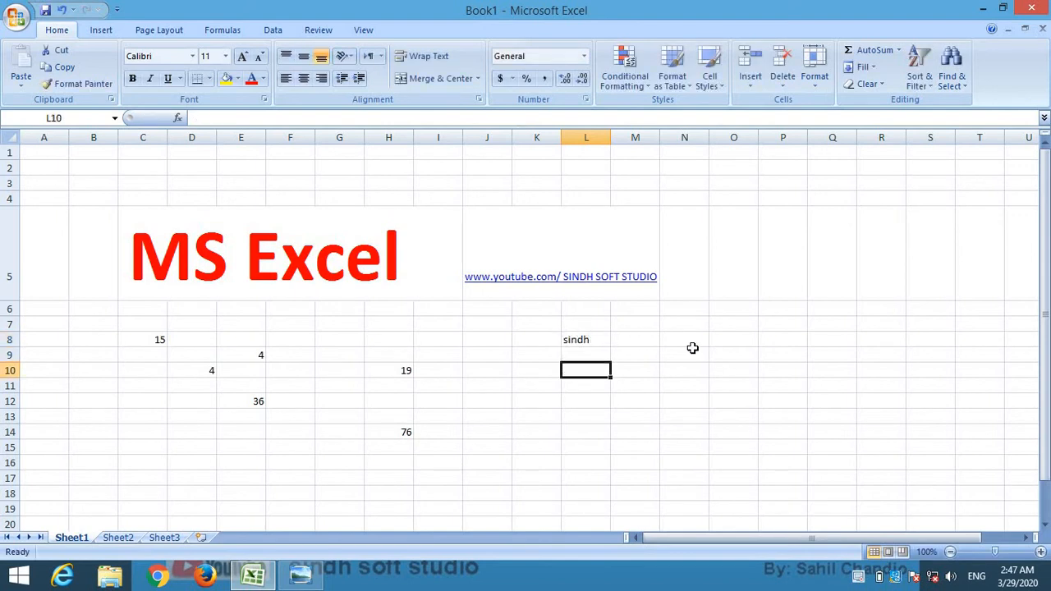
{"action": "type", "text": "="}
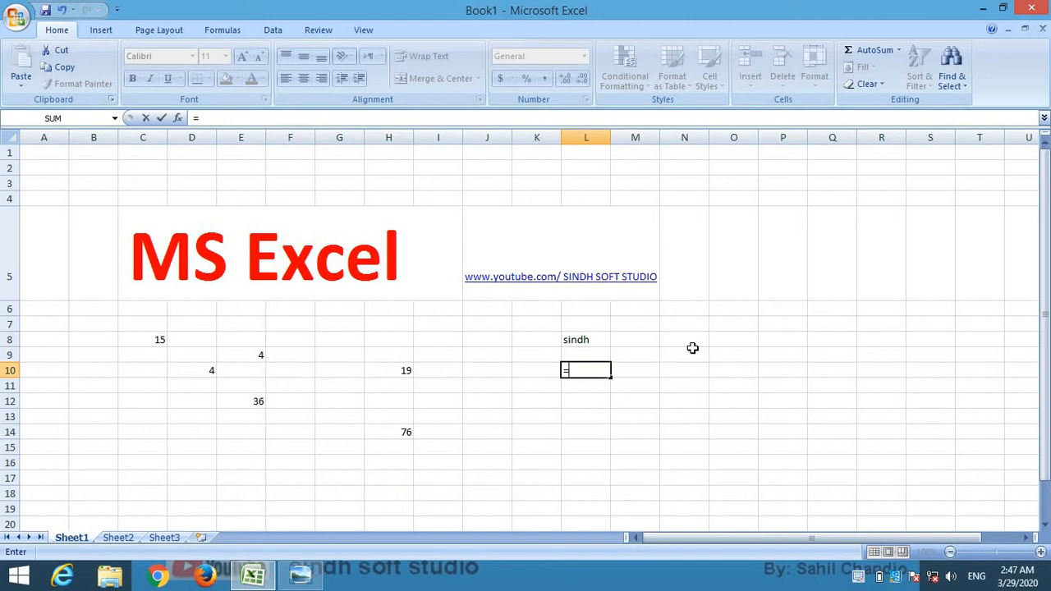
{"action": "type", "text": "uppe"}
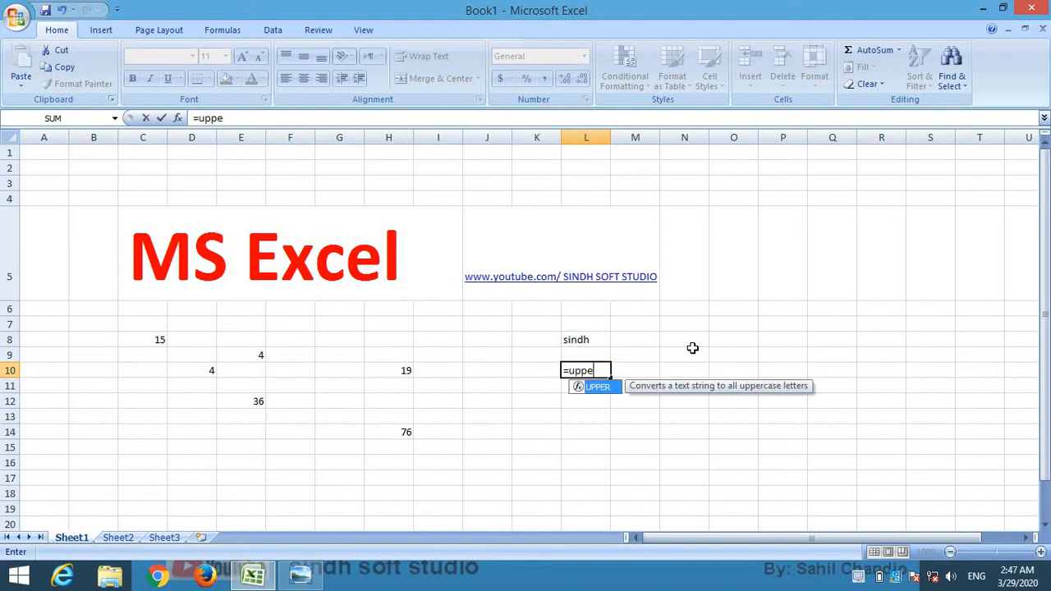
{"action": "type", "text": "r("}
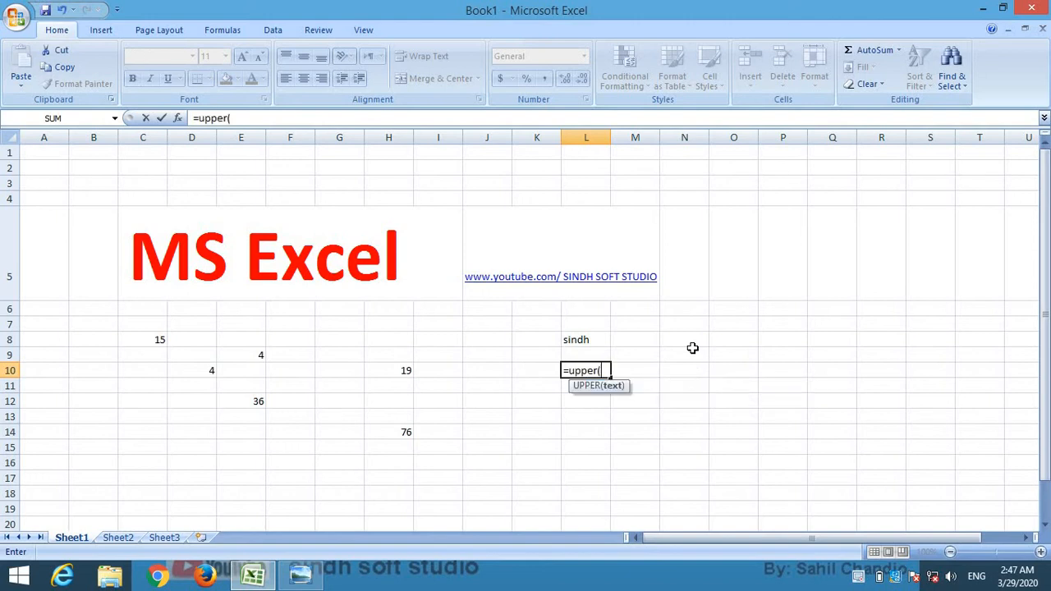
{"action": "left_click", "coordinate": [567, 339]}
{"action": "type", "text": ")"}
{"action": "key", "text": "Return"}
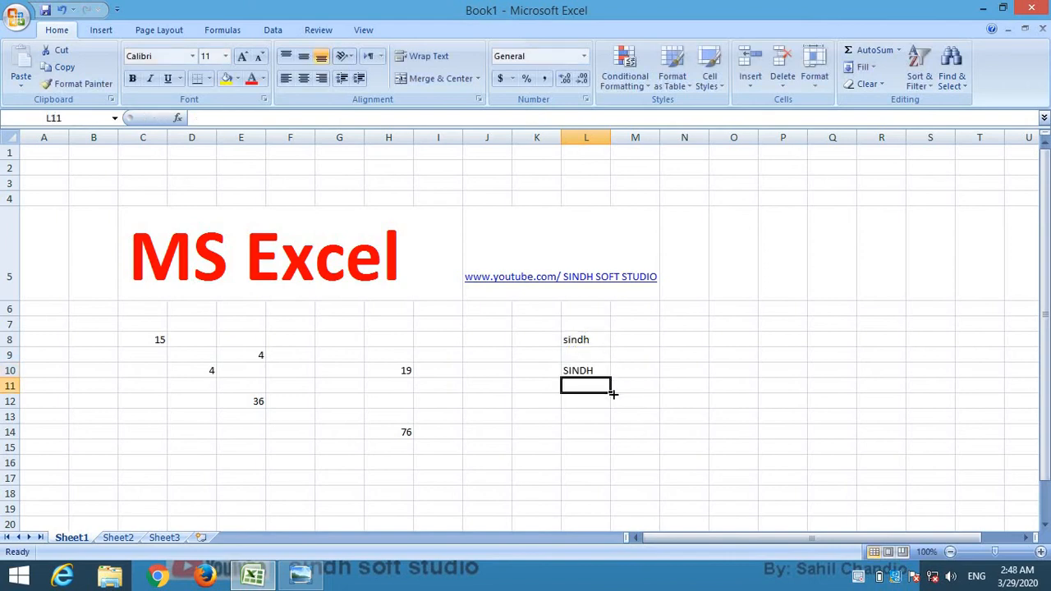
Enter the formula =LOWER(L10) in cell L12 to convert the capitalised text to lowercase
{"action": "key", "text": "Down"}
{"action": "type", "text": "=l"}
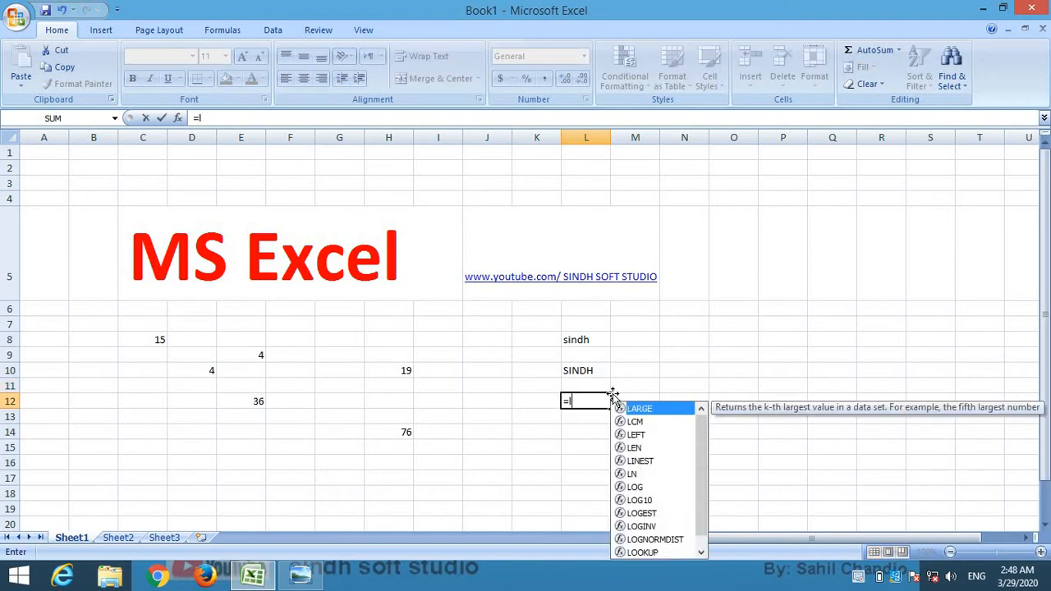
{"action": "type", "text": "ower("}
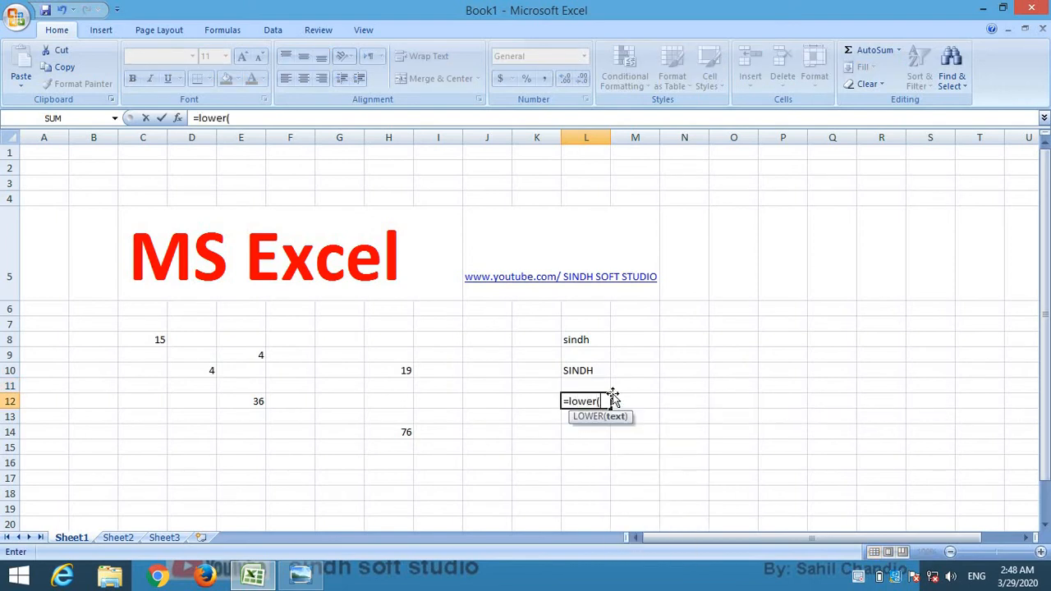
{"action": "left_click", "coordinate": [586, 371]}
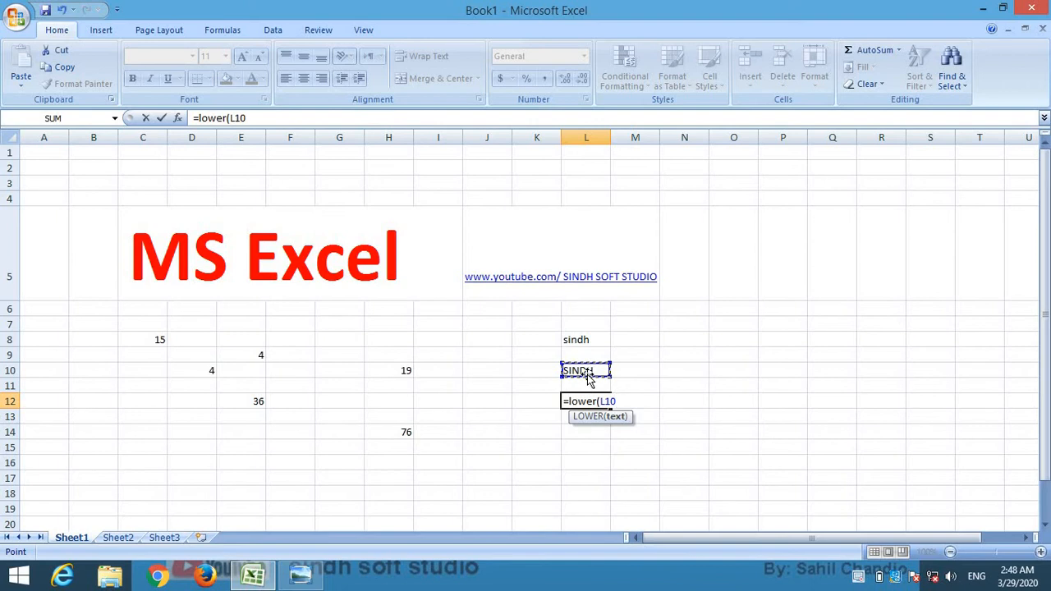
{"action": "type", "text": ")"}
{"action": "key", "text": "Return"}
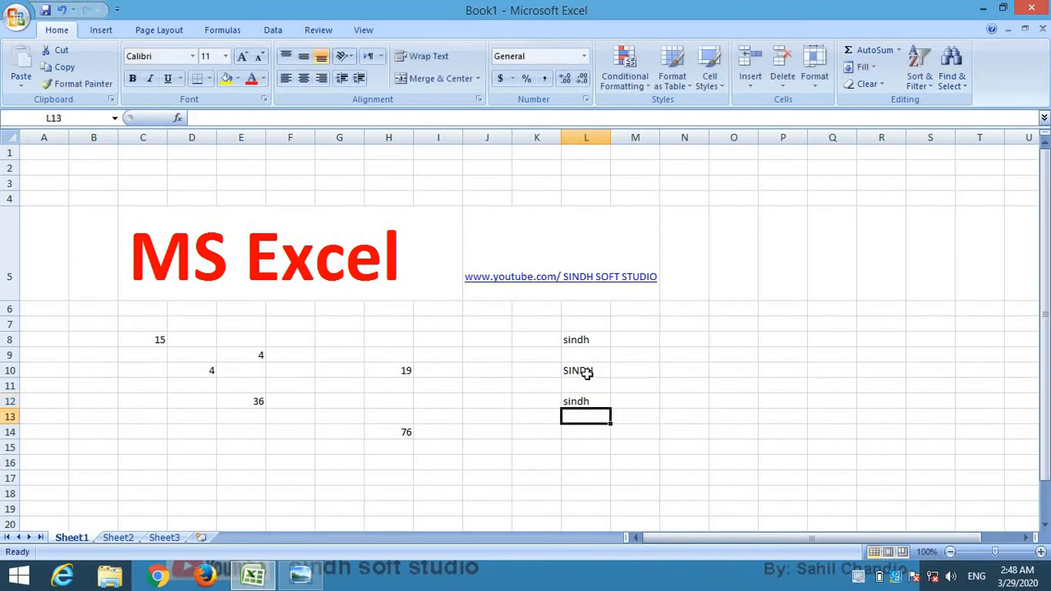
Enter the formula =PROPER(L12) in cell L14 to capitalise only the first letter of the text
{"action": "key", "text": "Return"}
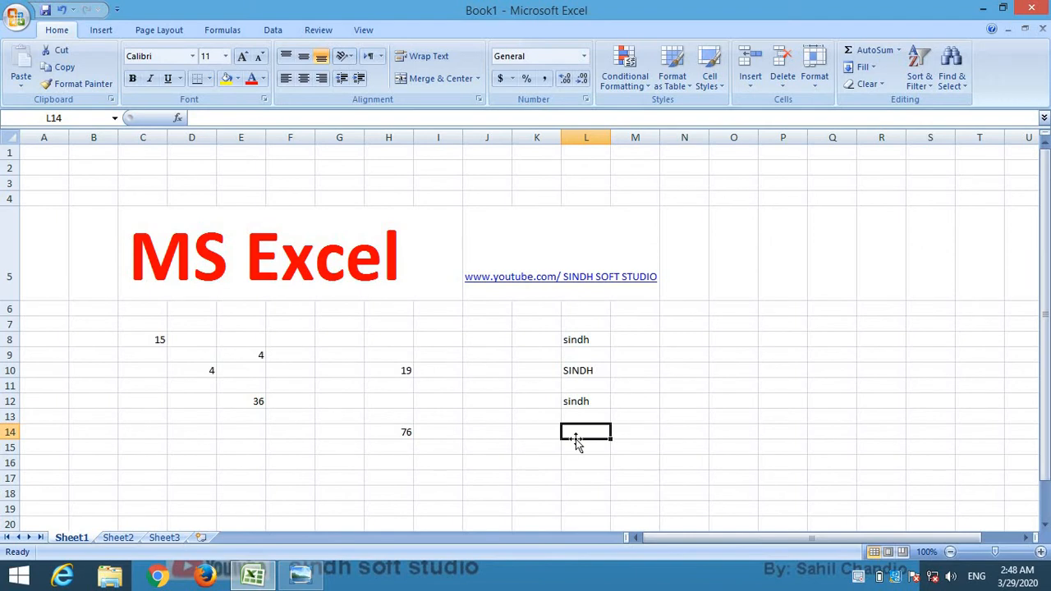
{"action": "type", "text": "="}
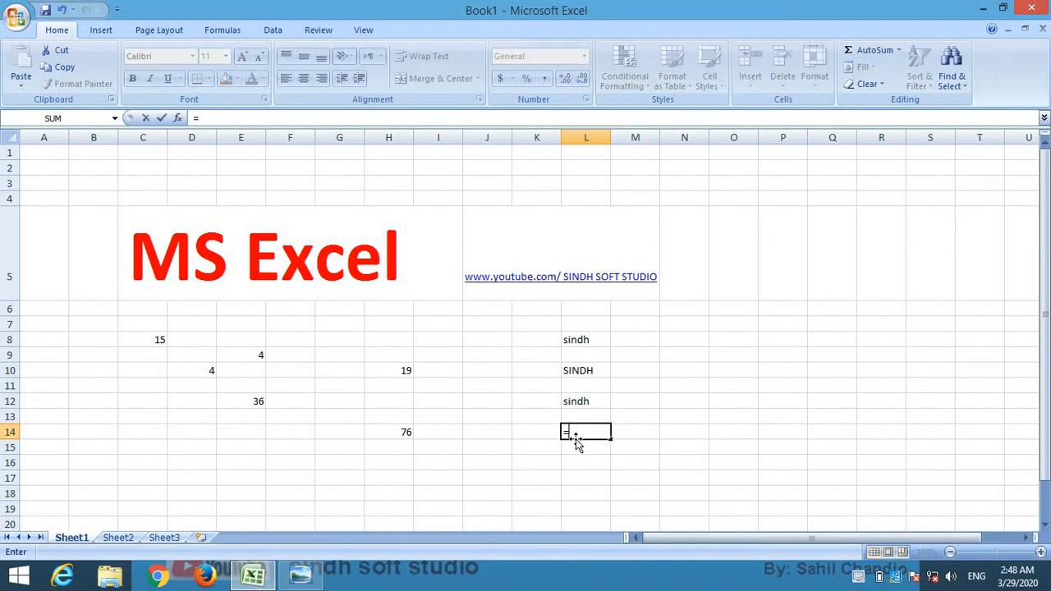
{"action": "type", "text": "prp"}
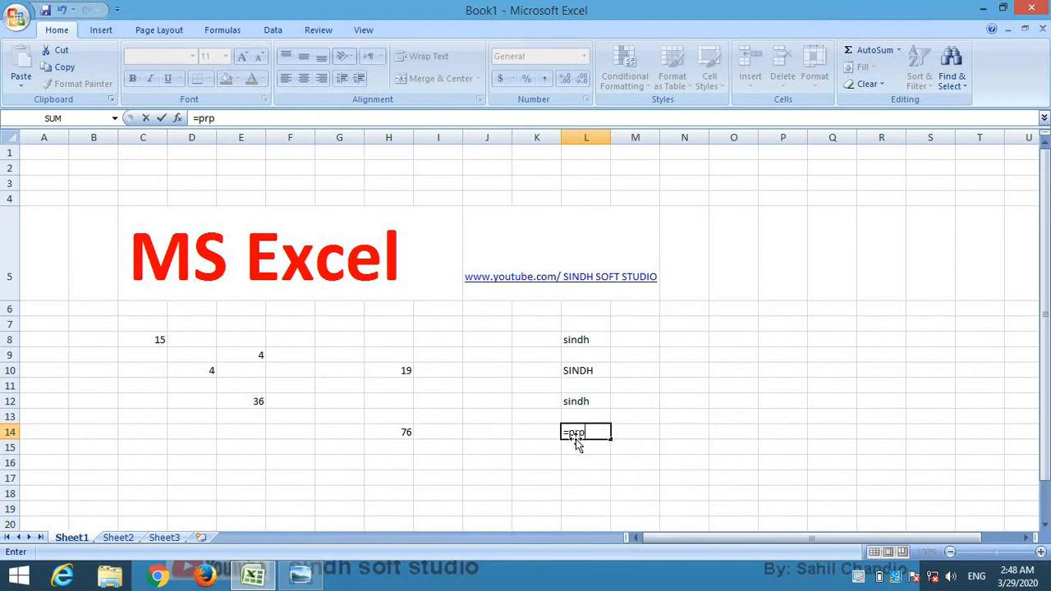
{"action": "key", "text": "BackSpace"}
{"action": "type", "text": "o"}
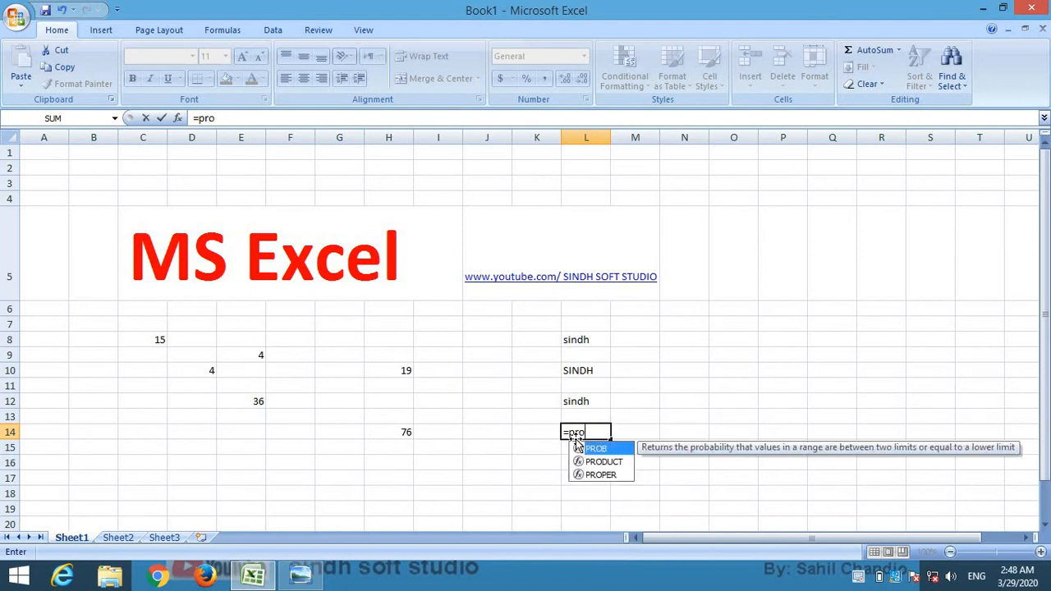
{"action": "type", "text": "per("}
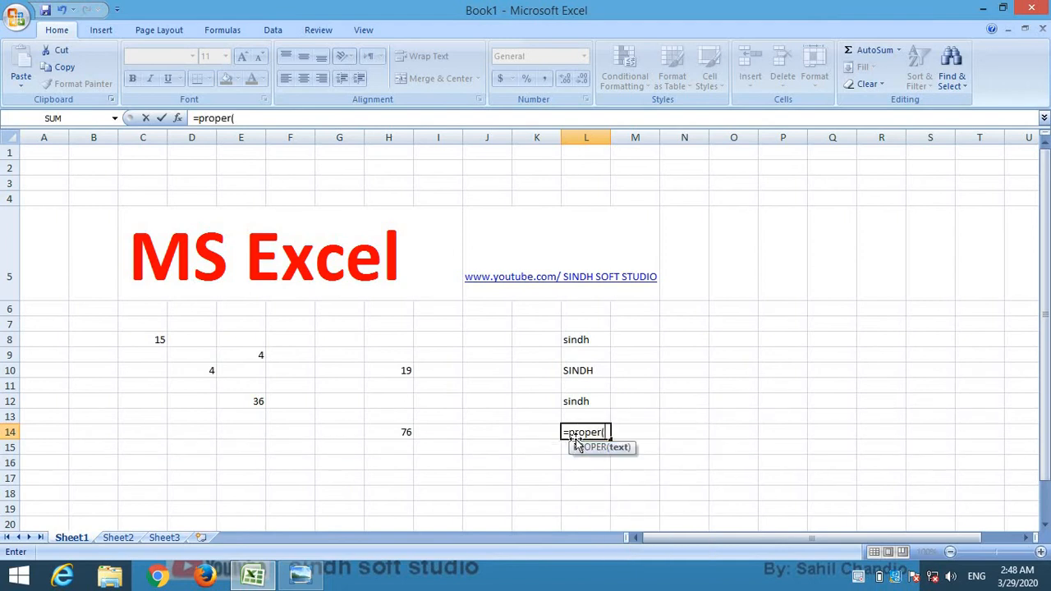
{"action": "left_click", "coordinate": [578, 402]}
{"action": "type", "text": ")"}
{"action": "key", "text": "Return"}
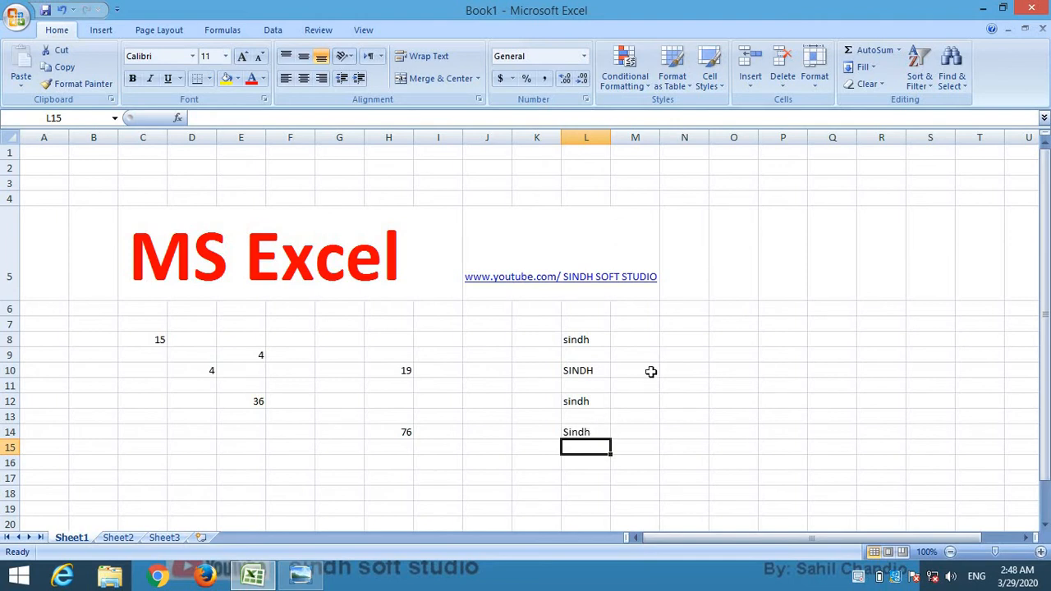
Enter the numbers 1, 2 and 3 down column N in cells N8 to N10
{"action": "left_click", "coordinate": [687, 337]}
{"action": "left_click", "coordinate": [689, 320]}
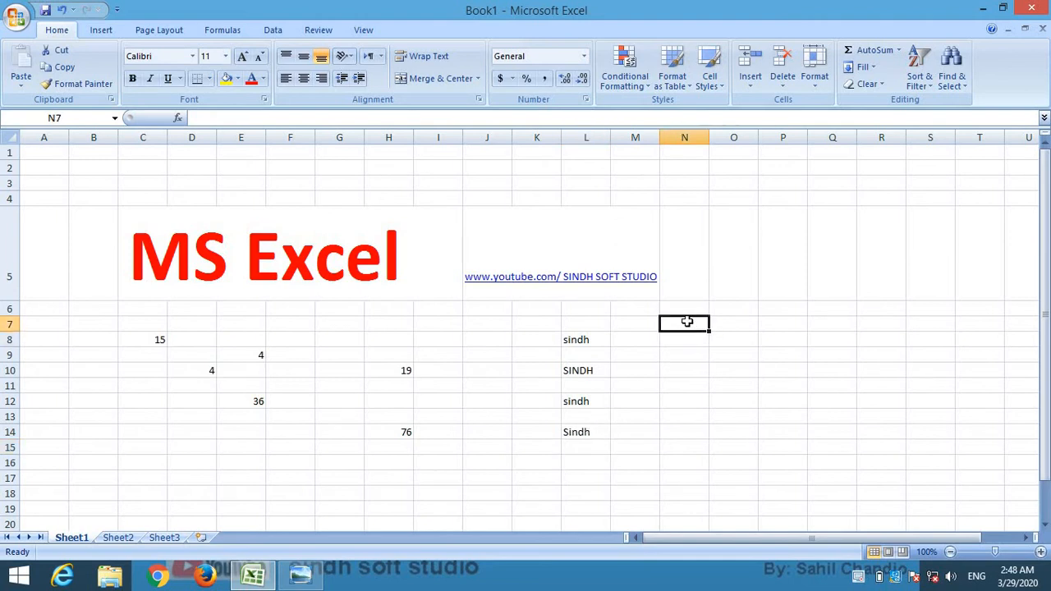
{"action": "left_click", "coordinate": [725, 340]}
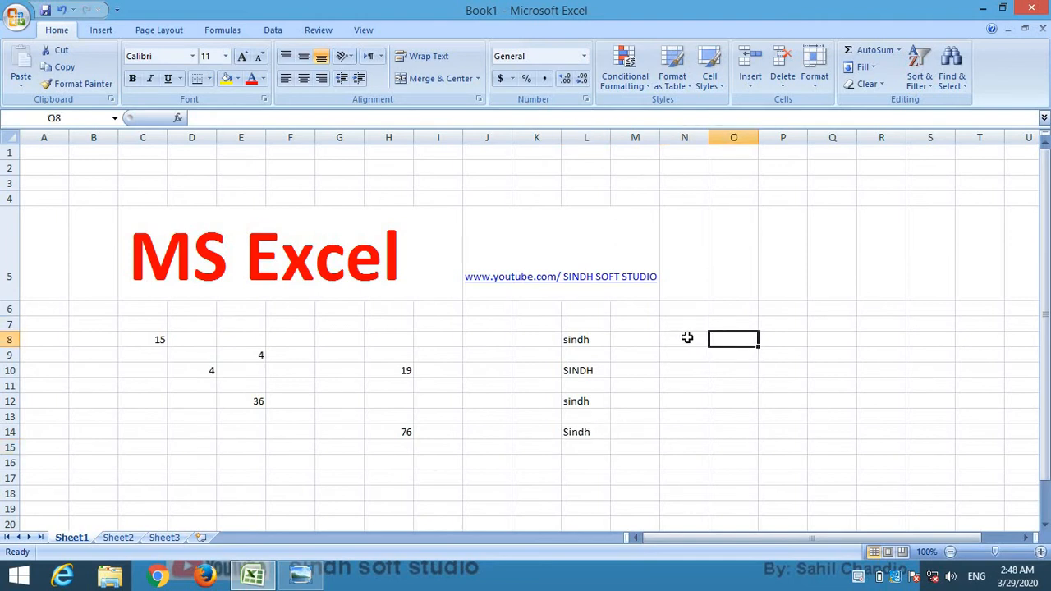
{"action": "left_click", "coordinate": [688, 338]}
{"action": "type", "text": "1"}
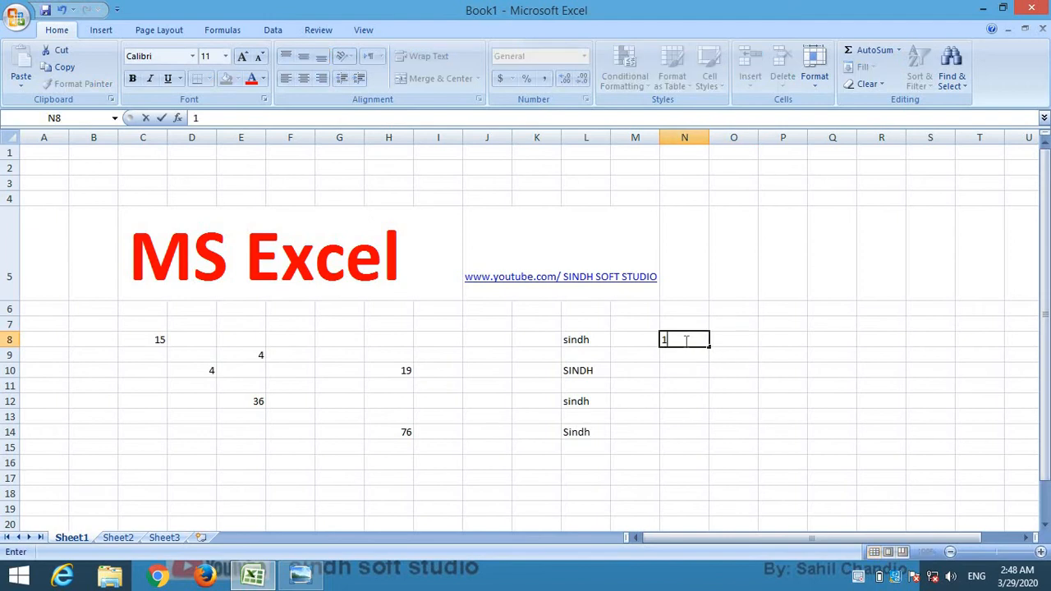
{"action": "key", "text": "Return"}
{"action": "type", "text": "2"}
{"action": "key", "text": "Return"}
{"action": "type", "text": "3"}
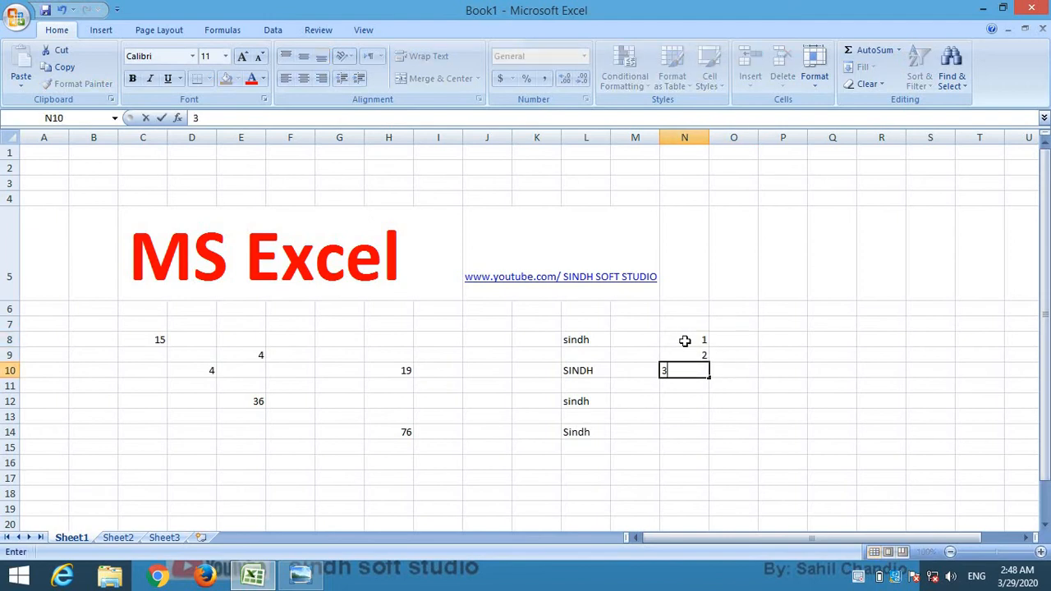
{"action": "key", "text": "Return"}
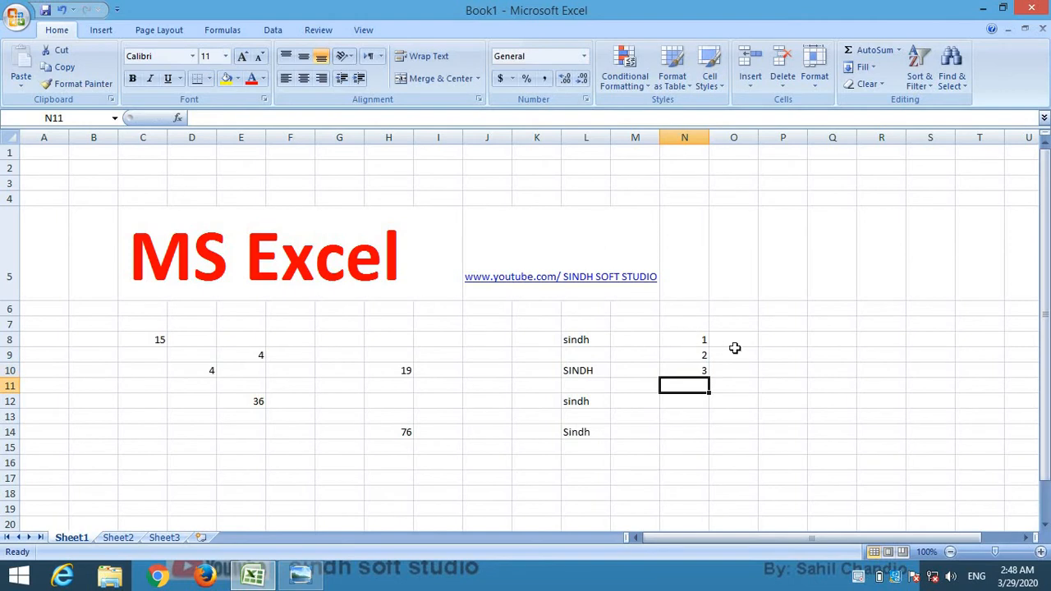
Clear the number from cell N10
{"action": "left_click", "coordinate": [701, 372]}
{"action": "key", "text": "Delete"}
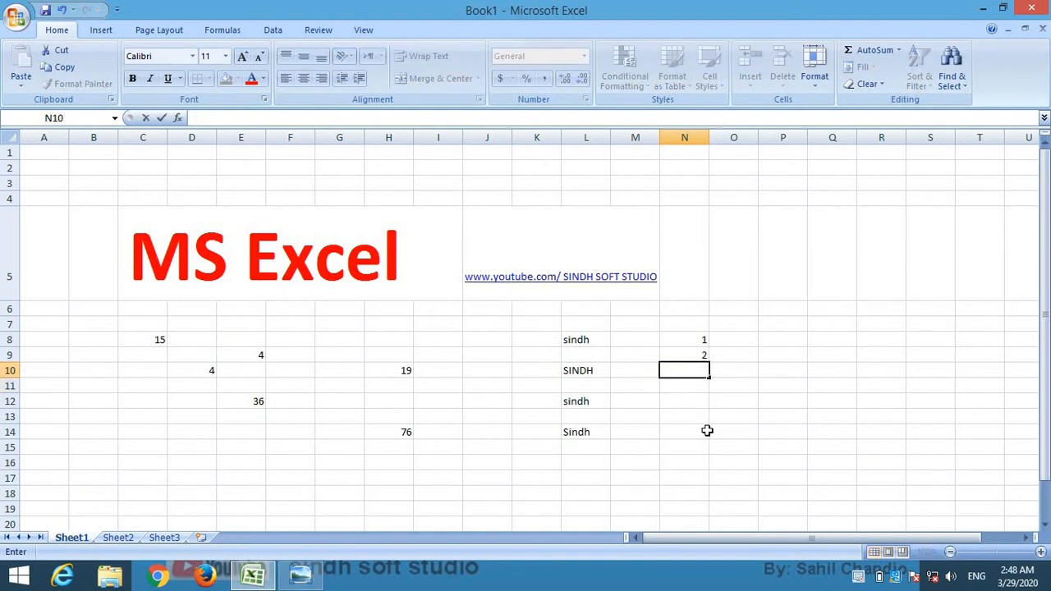
{"action": "left_click", "coordinate": [701, 414]}
Extend the number series from cells N8 and N9 down column N to cell N19
{"action": "left_click", "coordinate": [690, 336]}
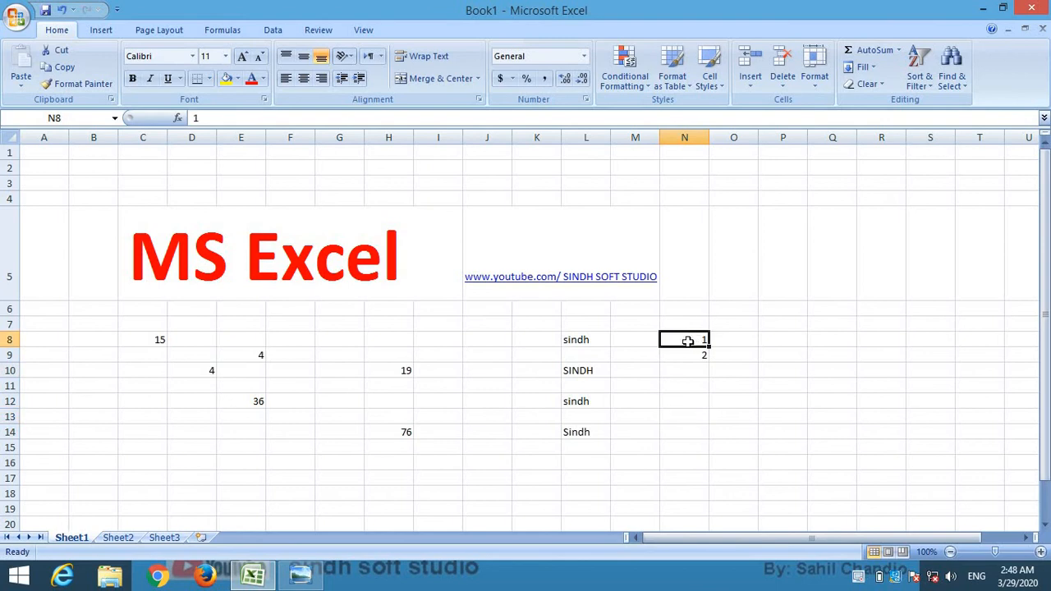
{"action": "left_click_drag", "start_coordinate": [683, 347], "coordinate": [680, 352]}
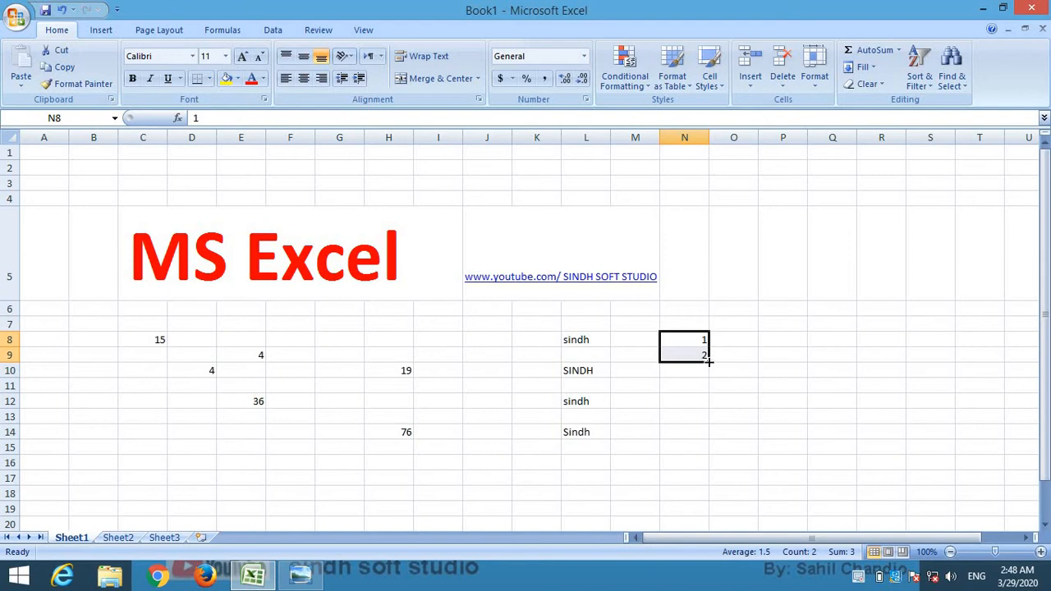
{"action": "left_click_drag", "start_coordinate": [708, 362], "coordinate": [703, 511]}
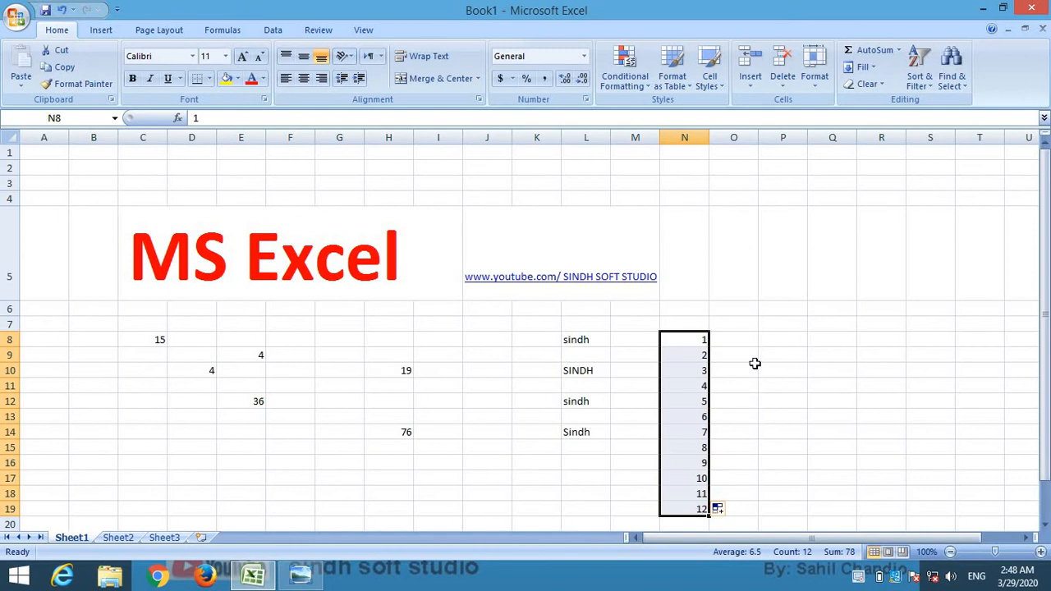
{"action": "left_click", "coordinate": [761, 340]}
{"action": "left_click_drag", "start_coordinate": [695, 340], "coordinate": [700, 514]}
Enter 0 and 2 in cells O8 and O9, and extend the even-number series down to cell O19
{"action": "left_click", "coordinate": [738, 341]}
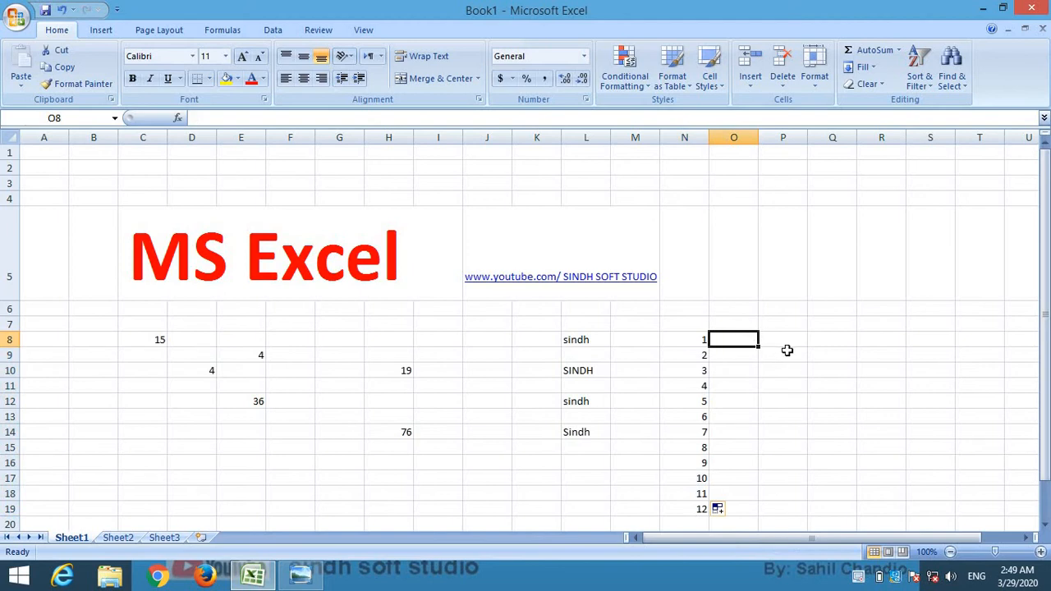
{"action": "type", "text": "0"}
{"action": "key", "text": "Return"}
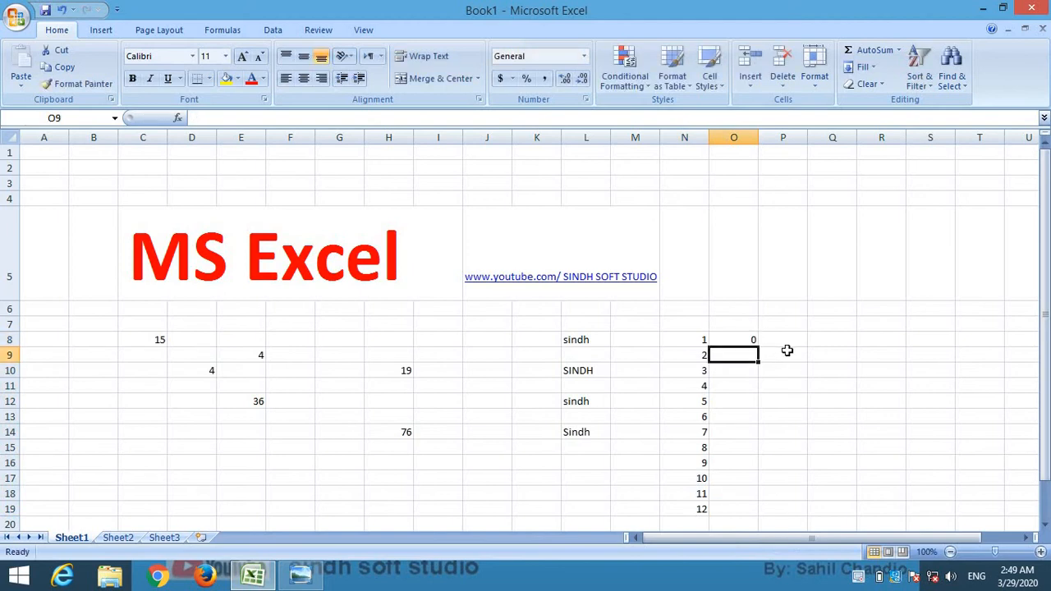
{"action": "type", "text": "2"}
{"action": "key", "text": "Up"}
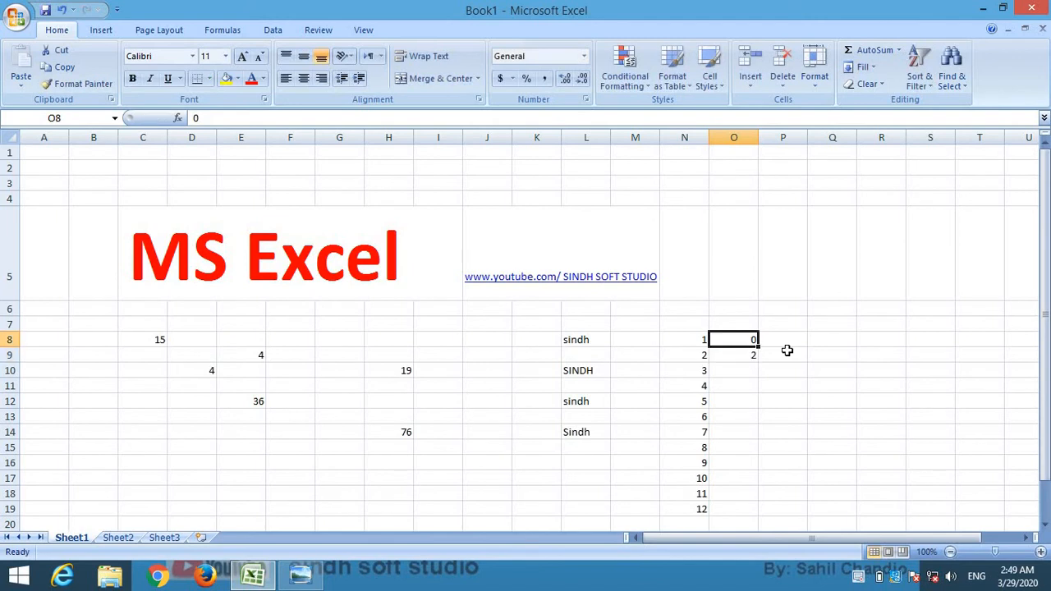
{"action": "key", "text": "shift+Down"}
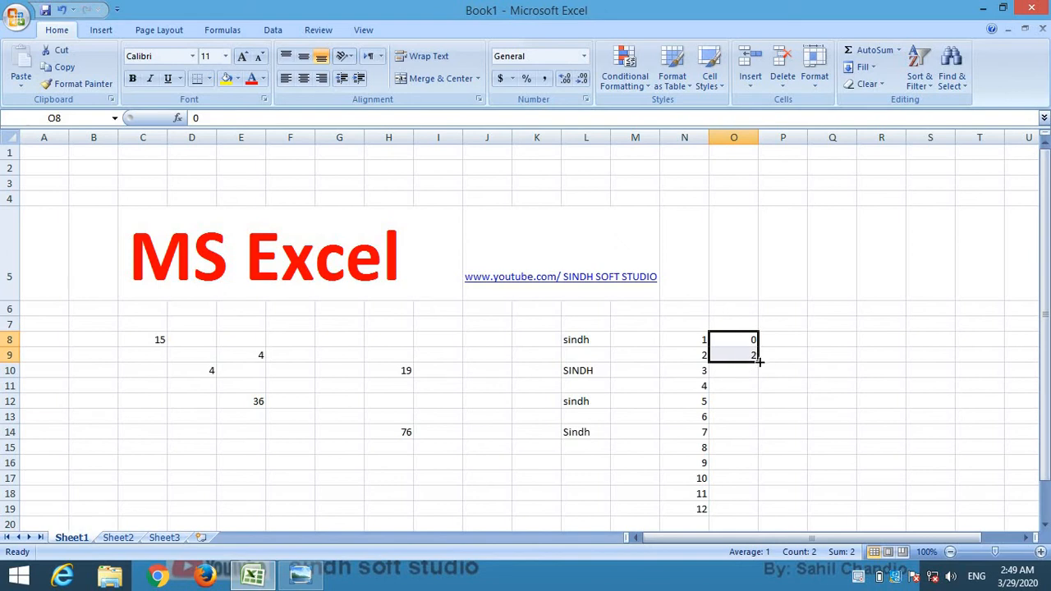
{"action": "left_click_drag", "start_coordinate": [760, 361], "coordinate": [758, 511]}
Enter 1 and 3 in cells P8 and P9, and extend the odd-number series down to cell P19
{"action": "left_click", "coordinate": [794, 336]}
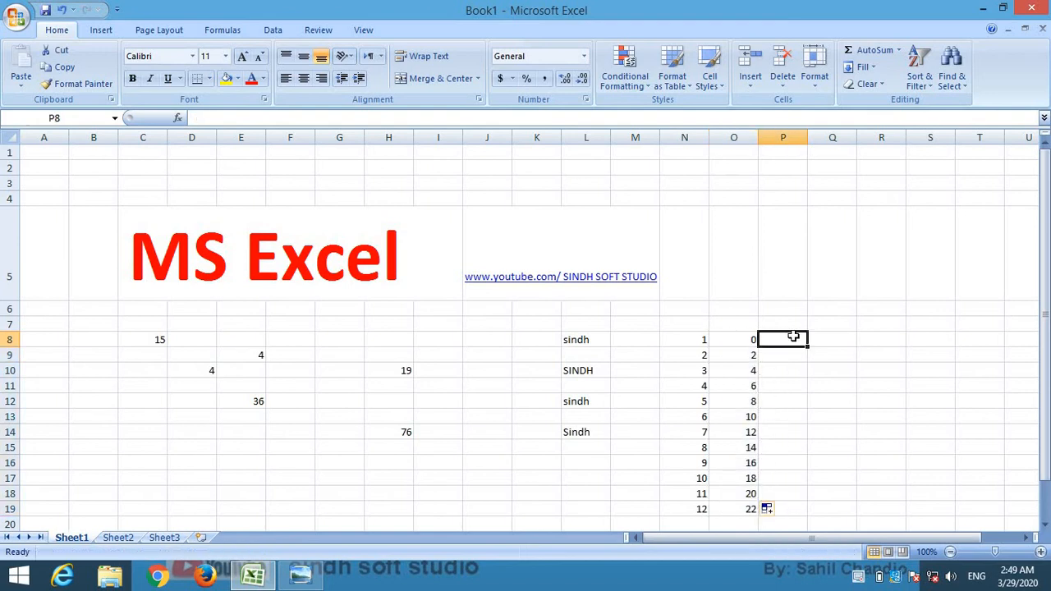
{"action": "type", "text": "="}
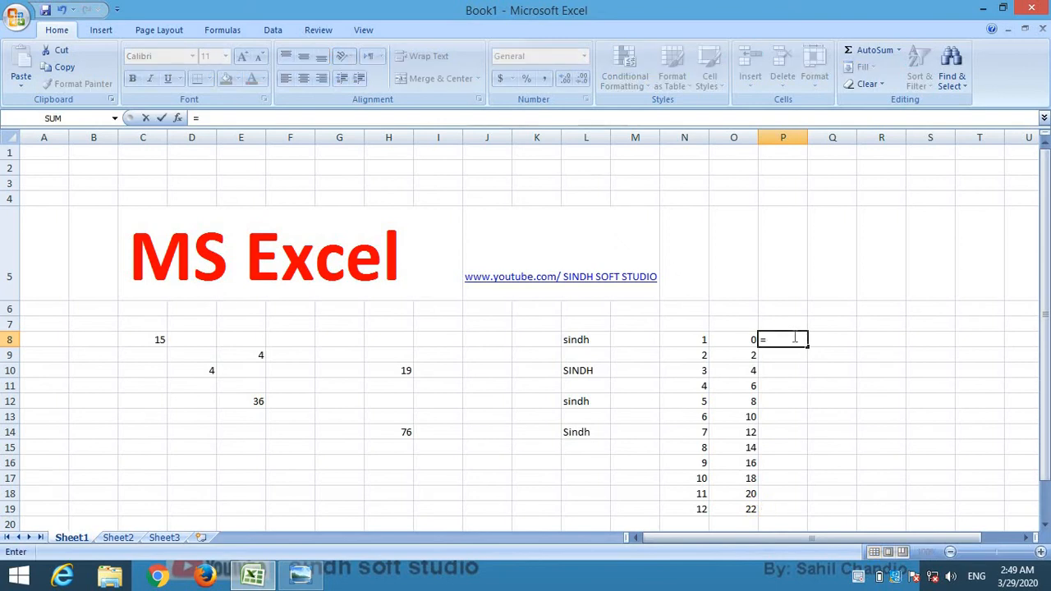
{"action": "key", "text": "BackSpace"}
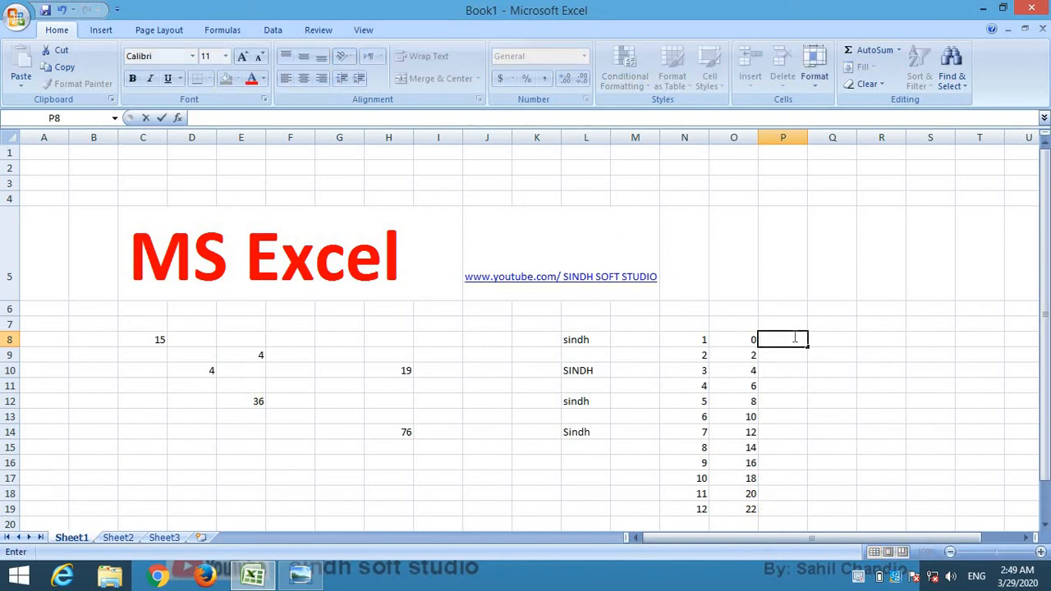
{"action": "type", "text": "1"}
{"action": "key", "text": "Return"}
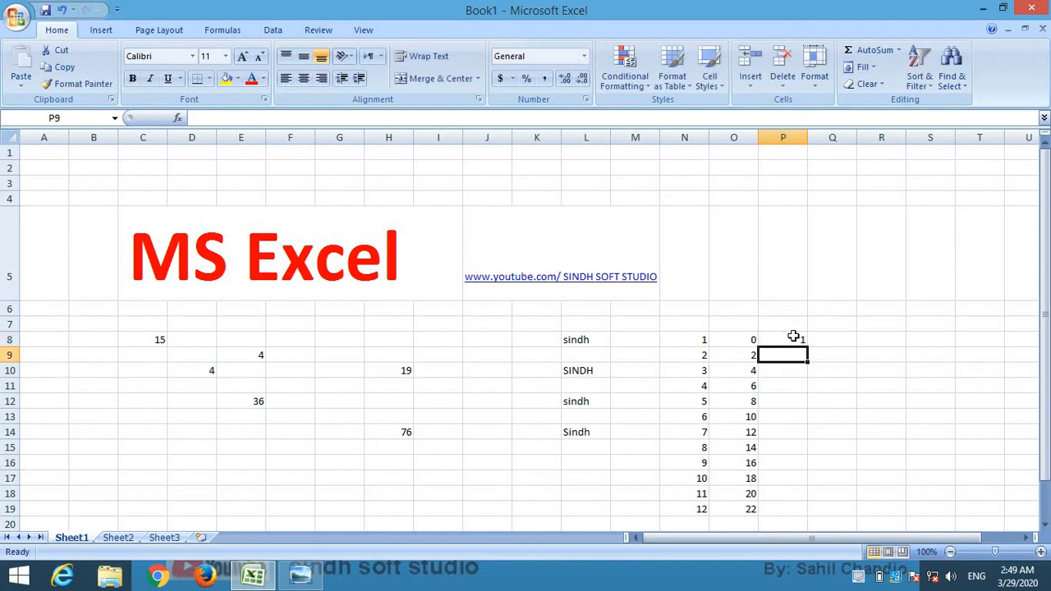
{"action": "type", "text": "3"}
{"action": "key", "text": "Return"}
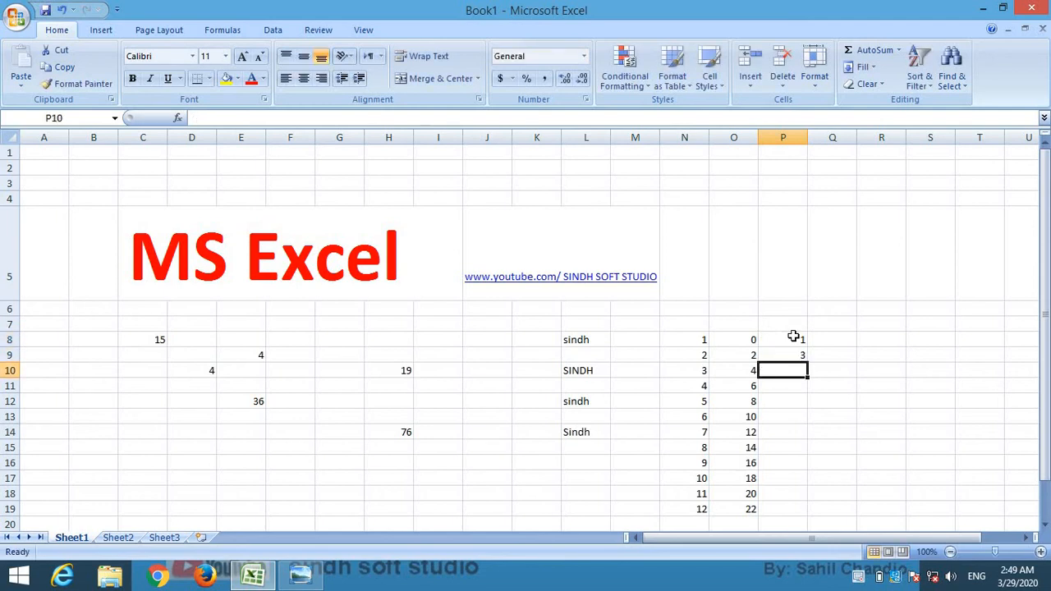
{"action": "left_click", "coordinate": [788, 340]}
{"action": "left_click_drag", "start_coordinate": [786, 343], "coordinate": [795, 516]}
{"action": "left_click", "coordinate": [840, 362]}
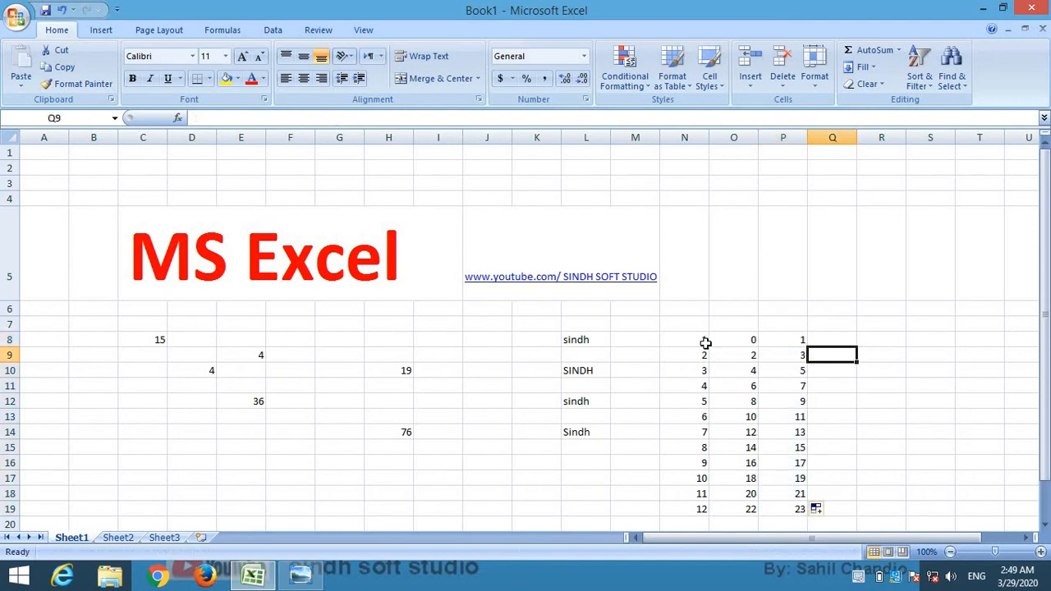
Review the filled number series in columns N to P and the formula in cell E12
{"action": "left_click_drag", "start_coordinate": [705, 344], "coordinate": [795, 506]}
{"action": "left_click", "coordinate": [781, 354]}
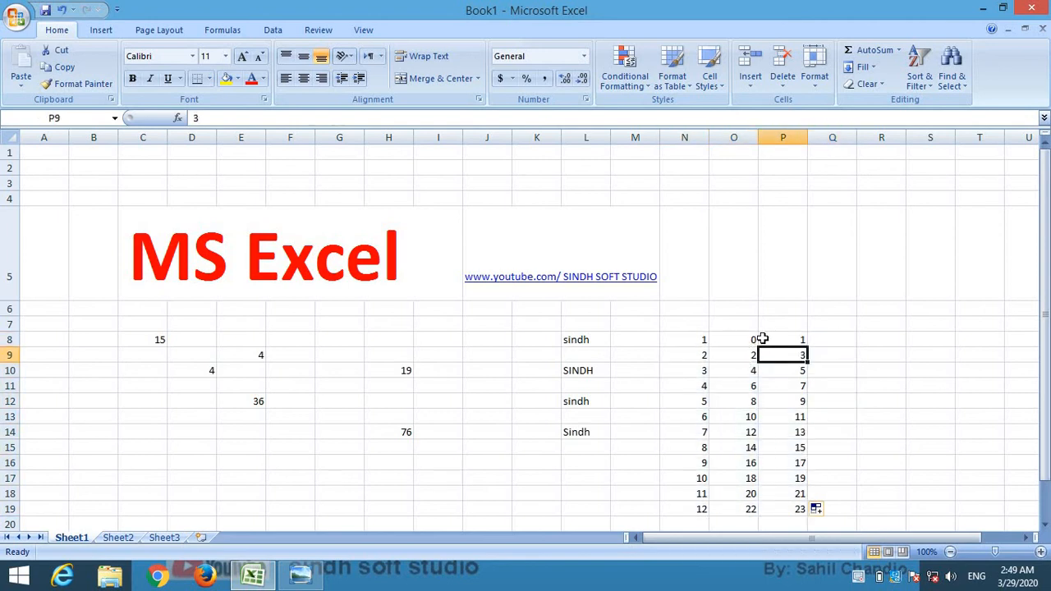
{"action": "left_click_drag", "start_coordinate": [756, 340], "coordinate": [711, 427]}
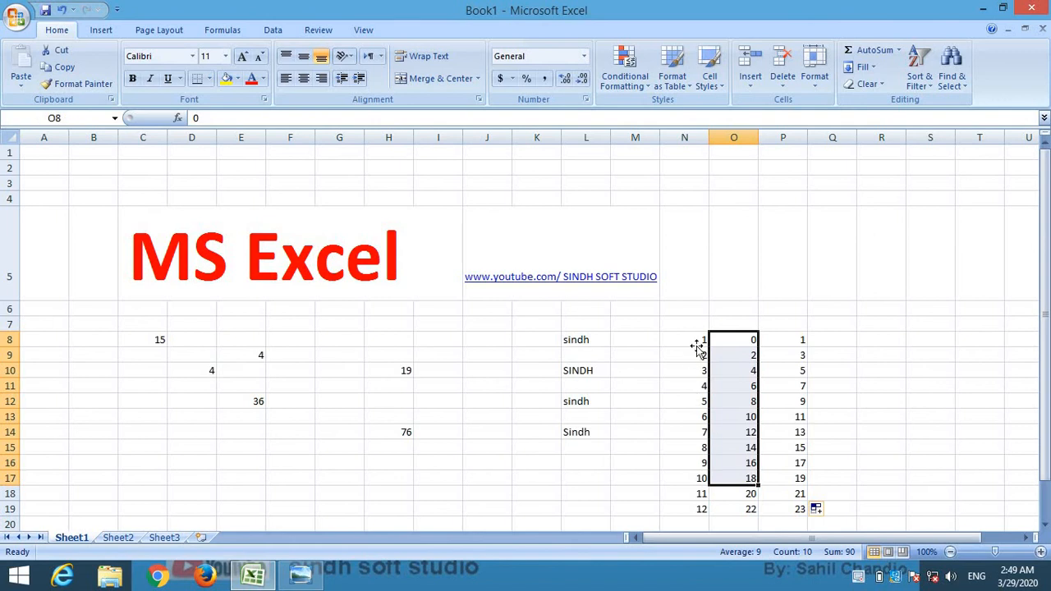
{"action": "left_click", "coordinate": [697, 345]}
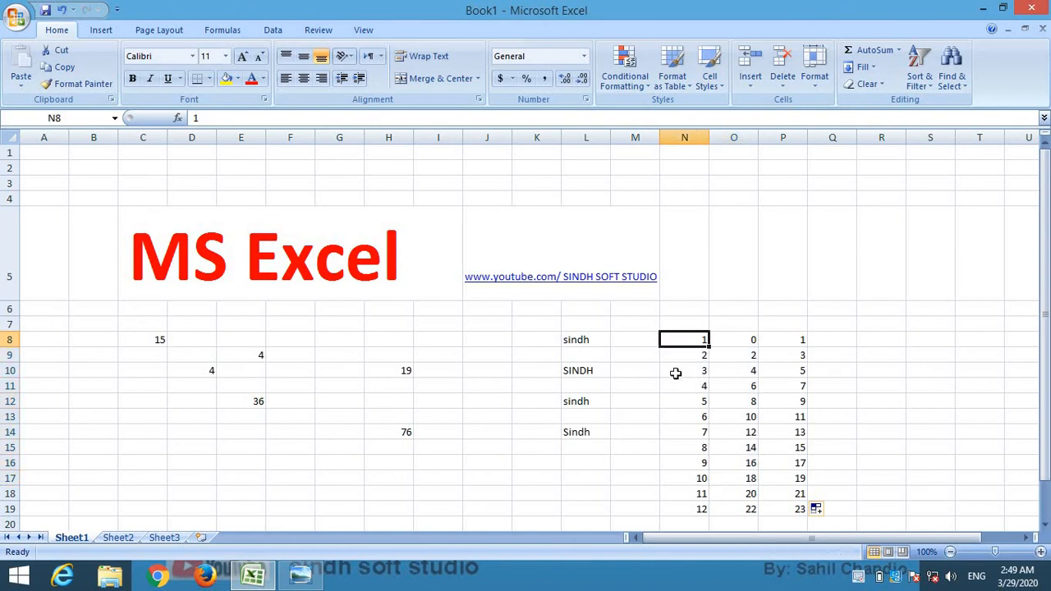
{"action": "left_click", "coordinate": [493, 437]}
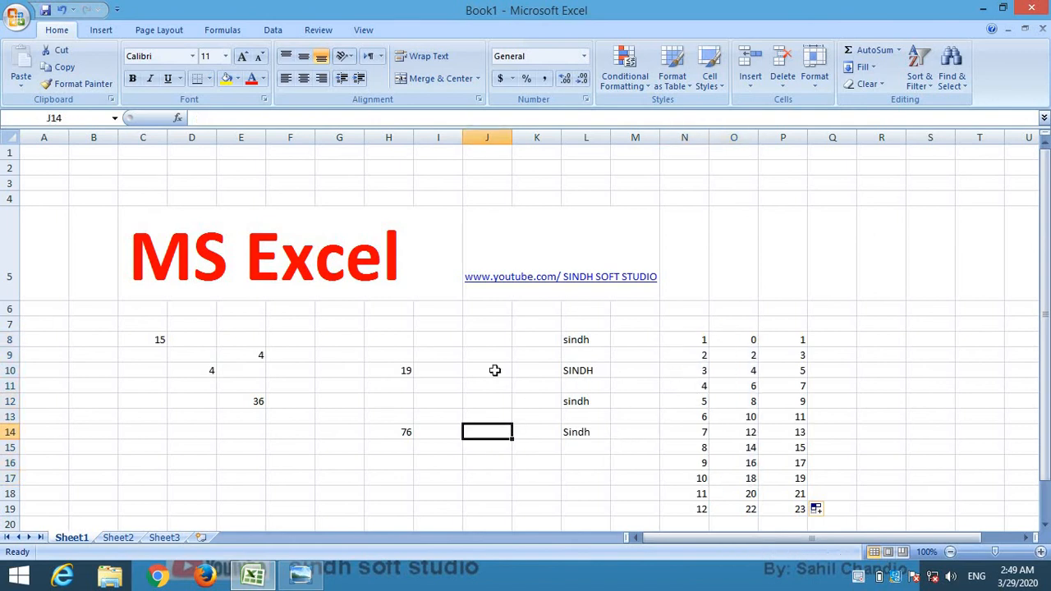
{"action": "left_click", "coordinate": [225, 446]}
{"action": "left_click", "coordinate": [318, 402]}
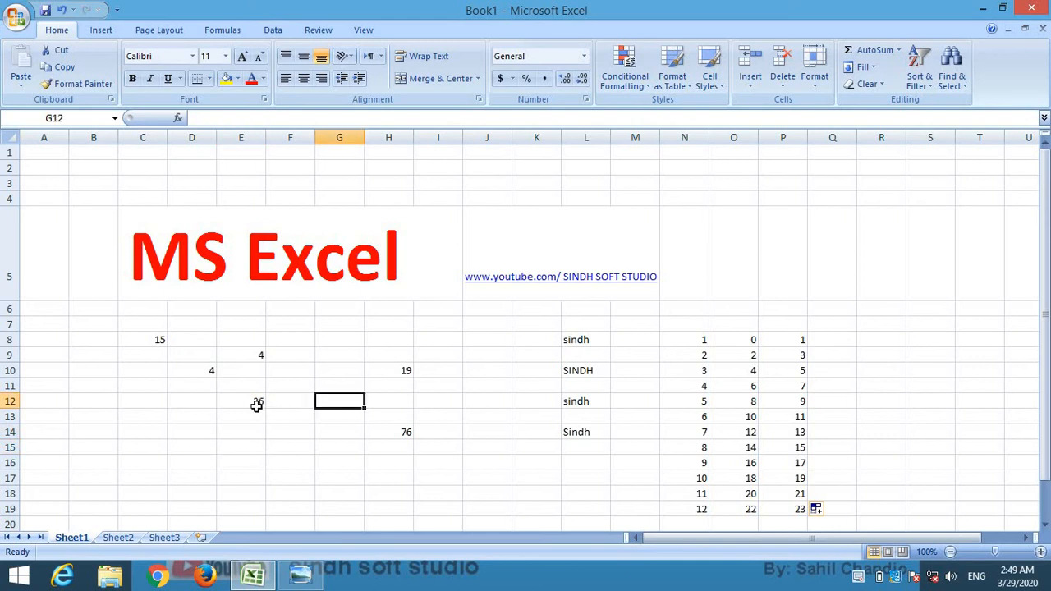
{"action": "left_click", "coordinate": [257, 404]}
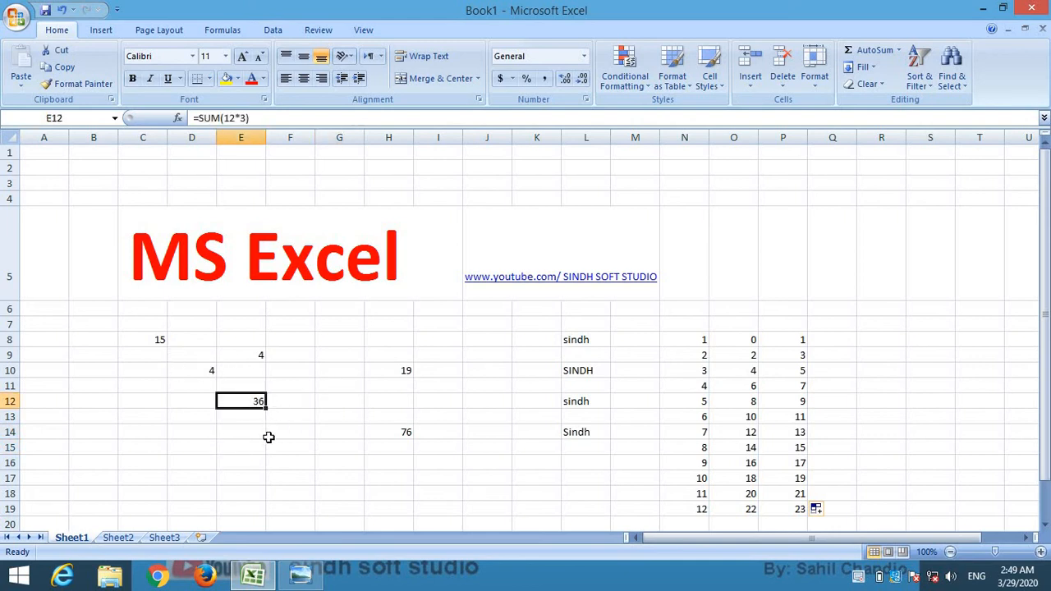
{"action": "left_click", "coordinate": [202, 449]}
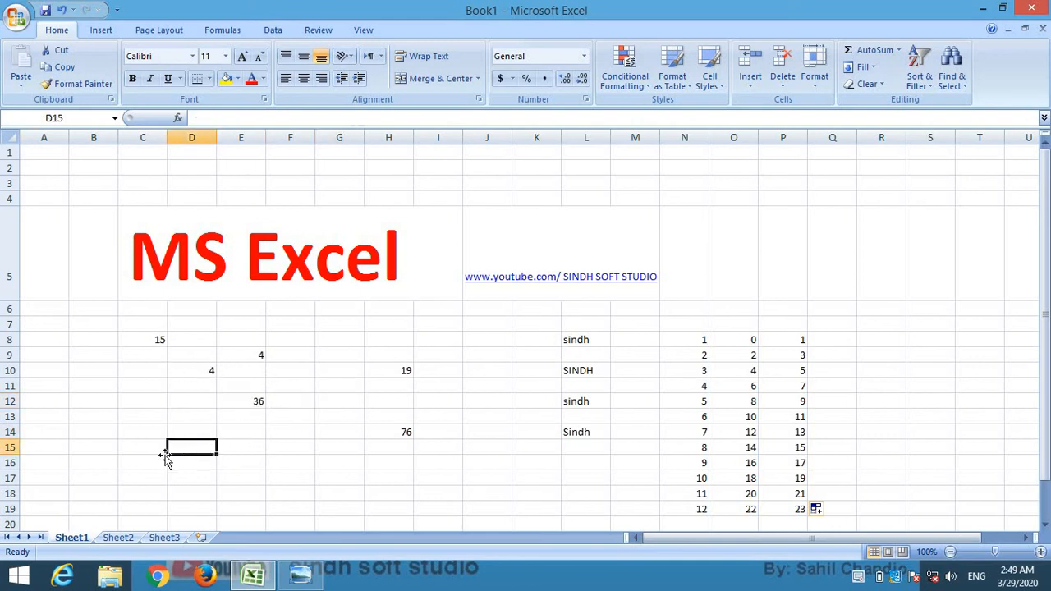
Enter the formula =SUM(C8,D10,E9,E12) in cell C15 to add the four separate cells
{"action": "left_click", "coordinate": [127, 448]}
{"action": "type", "text": "="}
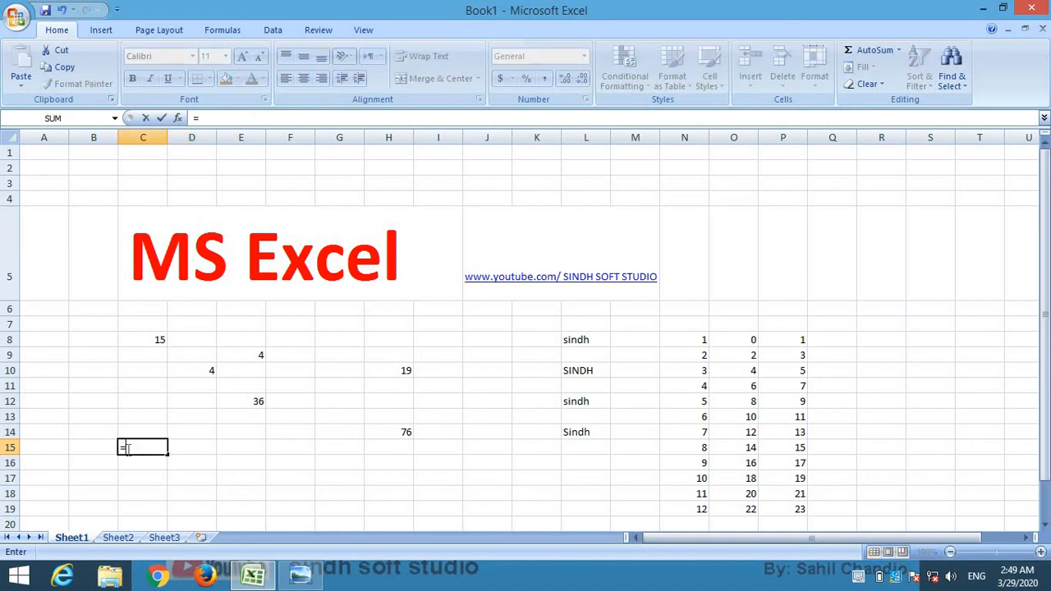
{"action": "type", "text": "sum("}
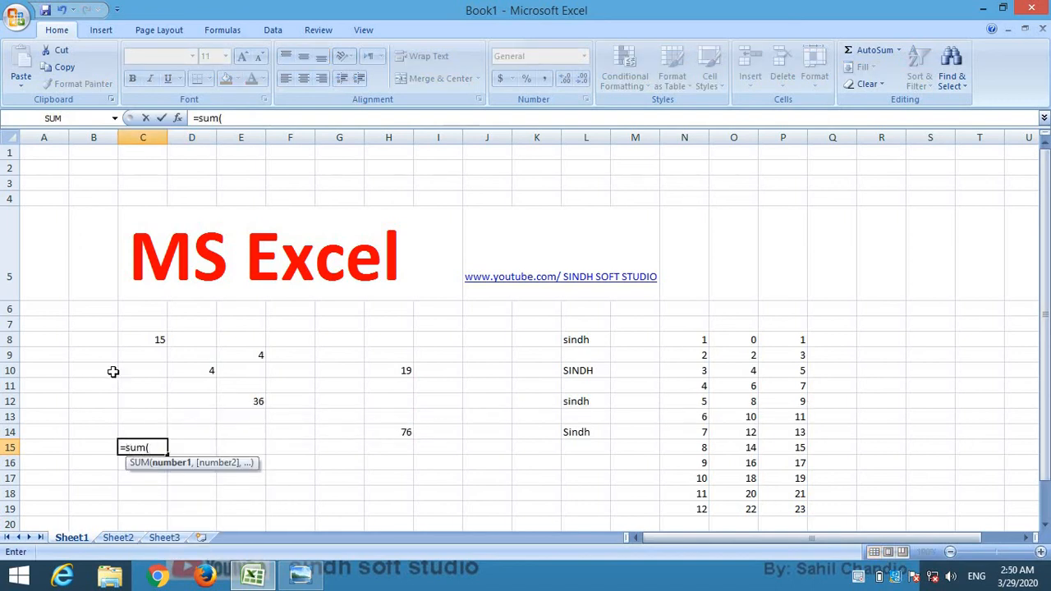
{"action": "left_click", "coordinate": [144, 337]}
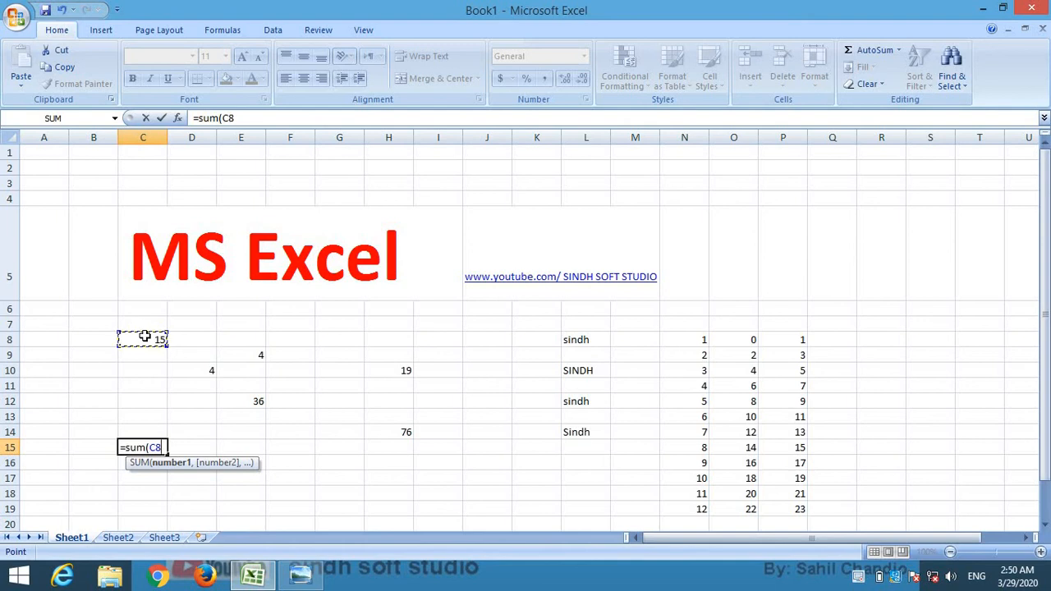
{"action": "type", "text": ","}
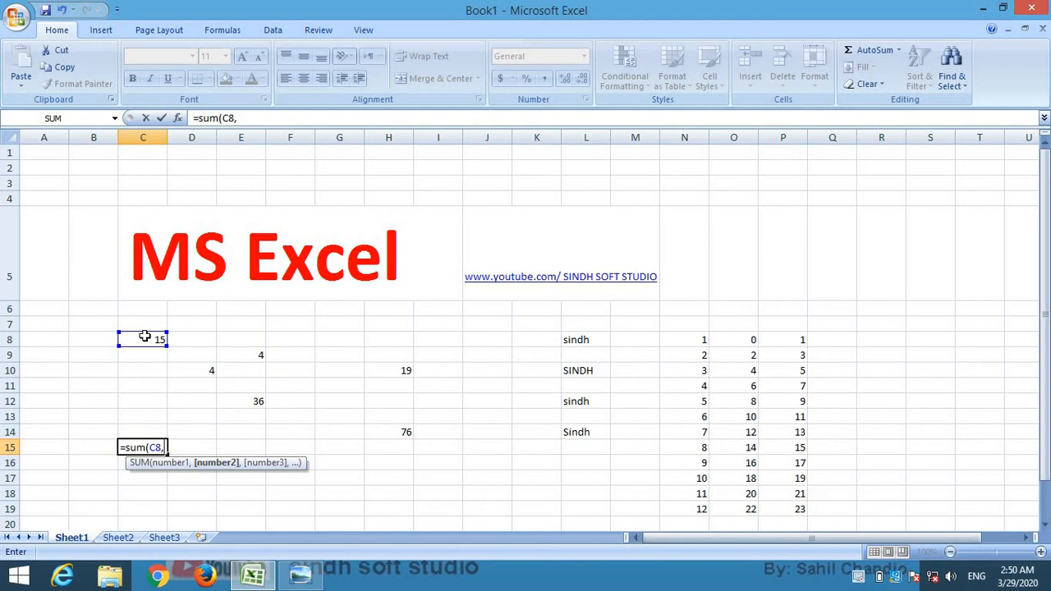
{"action": "left_click", "coordinate": [205, 371]}
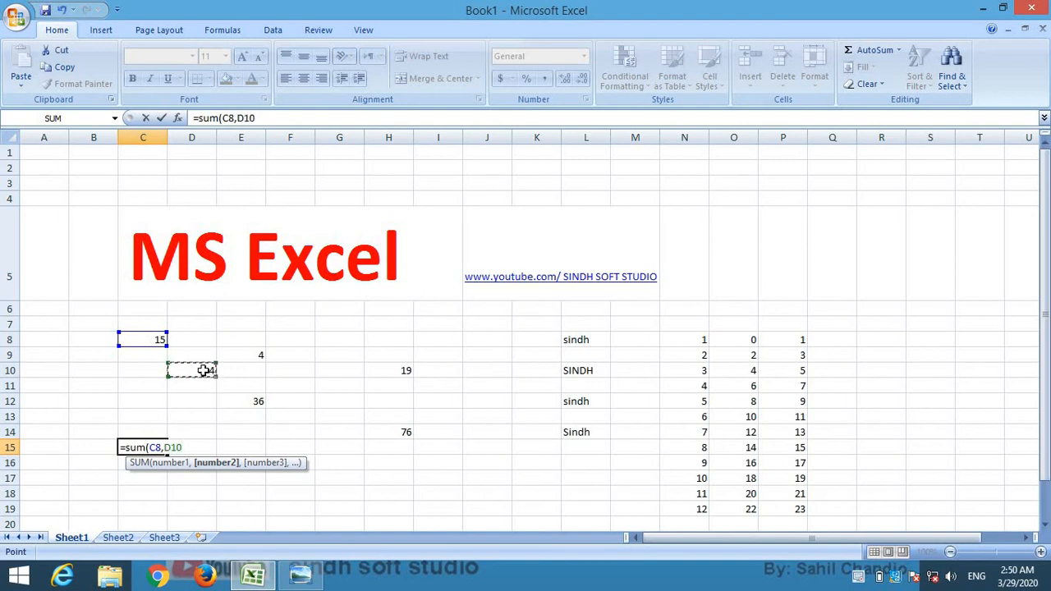
{"action": "type", "text": ","}
{"action": "left_click", "coordinate": [255, 359]}
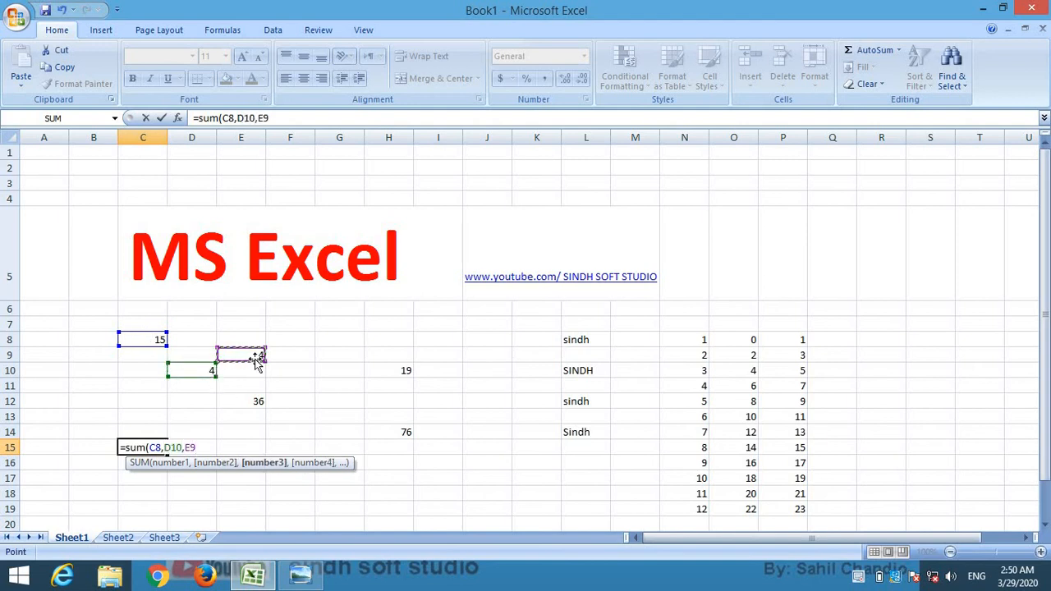
{"action": "type", "text": ","}
{"action": "left_click", "coordinate": [255, 401]}
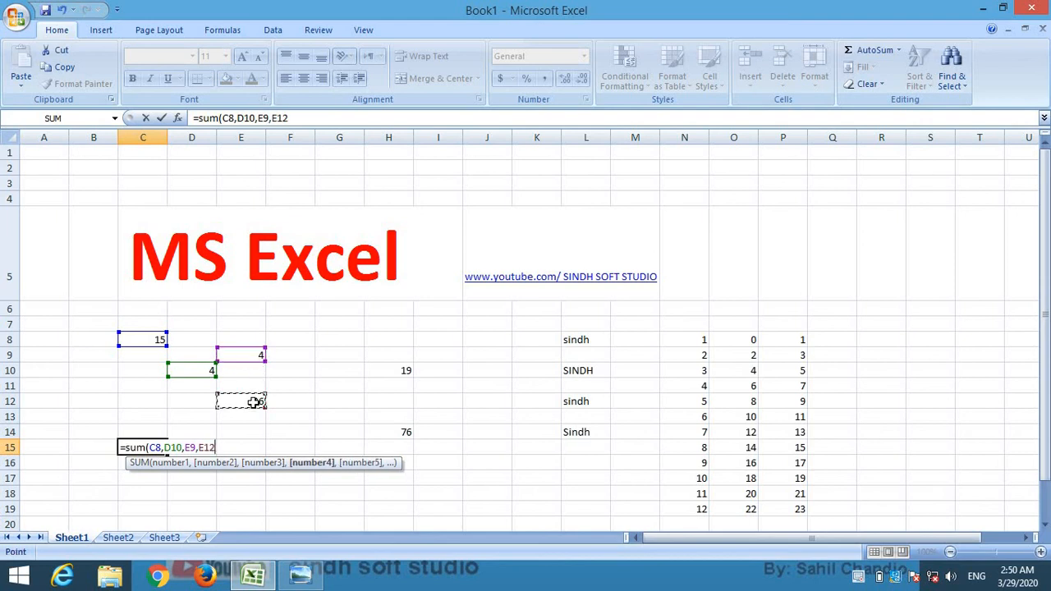
{"action": "type", "text": ")"}
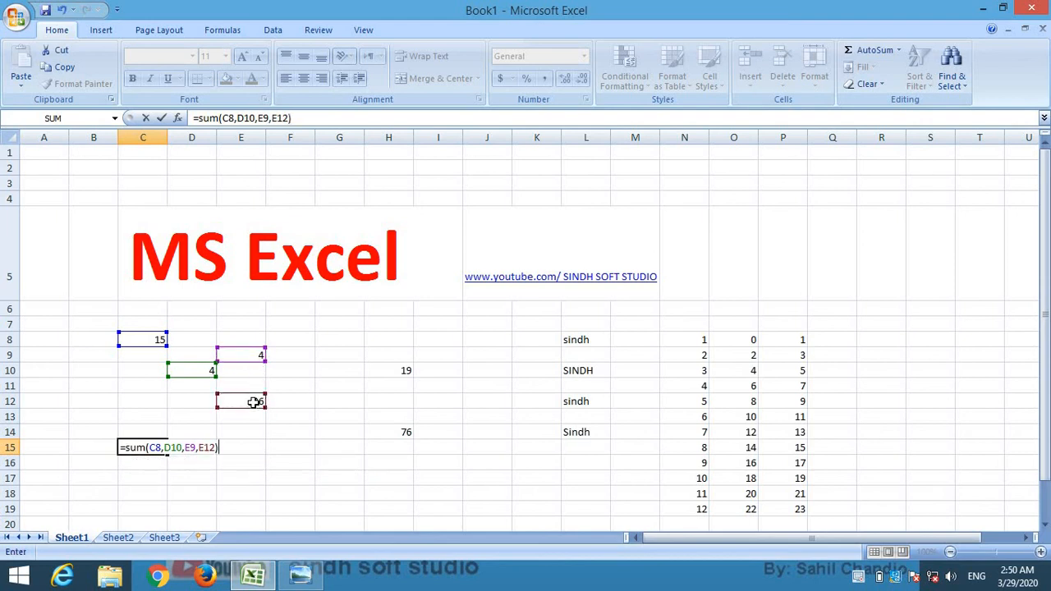
{"action": "key", "text": "Return"}
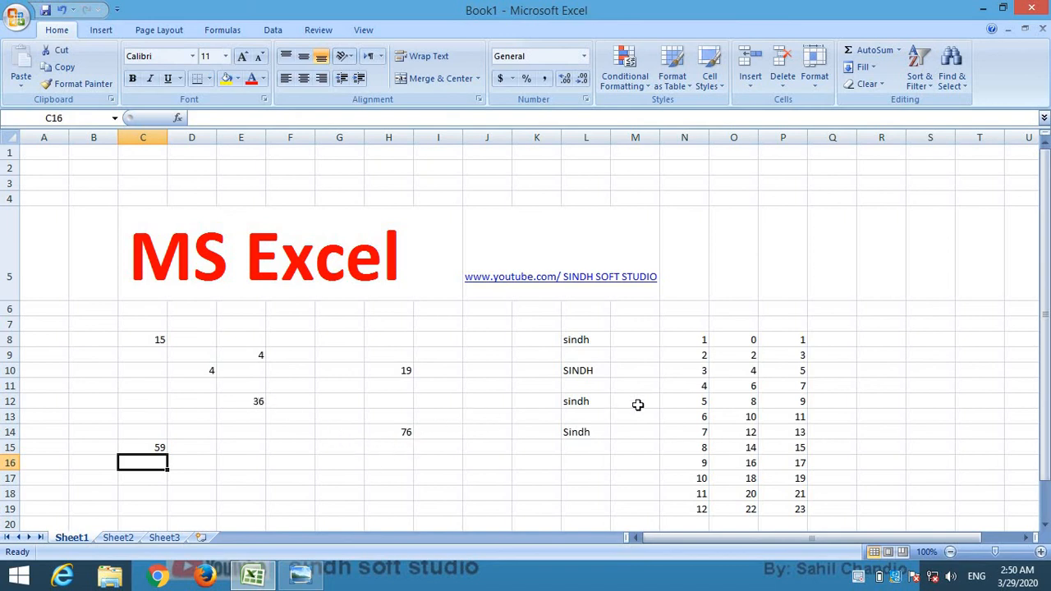
Enter the formula =SUM(N8:N19) in cell N21 to total the number series in column N
{"action": "left_click_drag", "start_coordinate": [1046, 331], "coordinate": [1047, 390]}
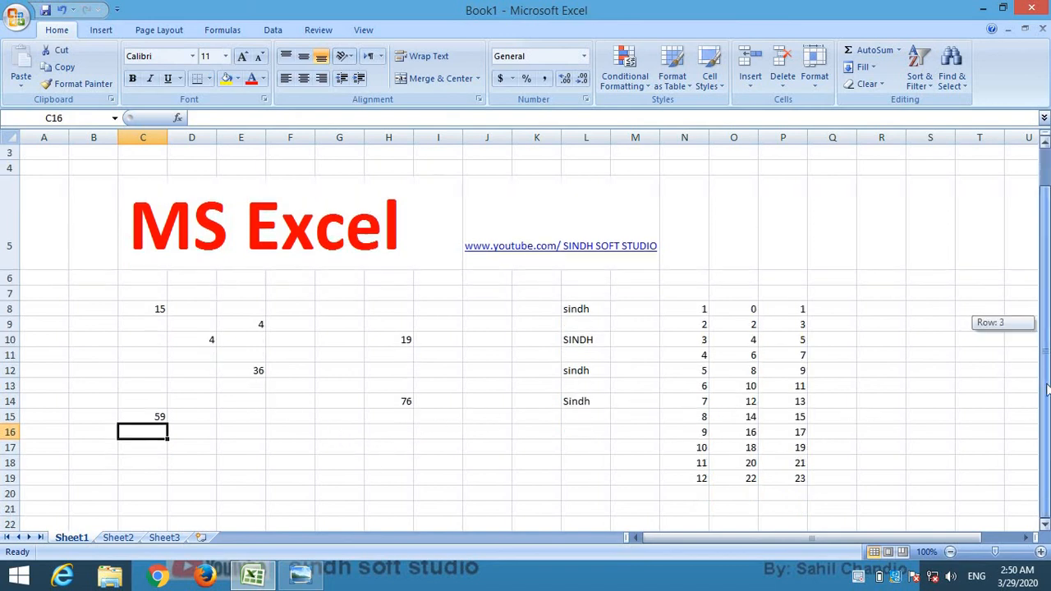
{"action": "left_click_drag", "start_coordinate": [702, 309], "coordinate": [694, 511]}
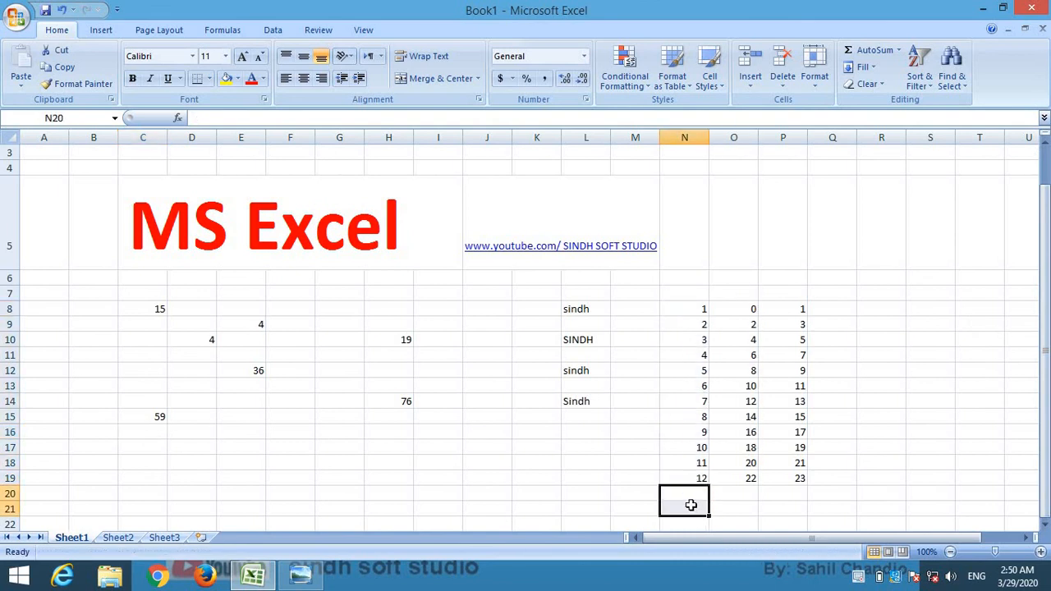
{"action": "left_click", "coordinate": [691, 505]}
{"action": "type", "text": "=s"}
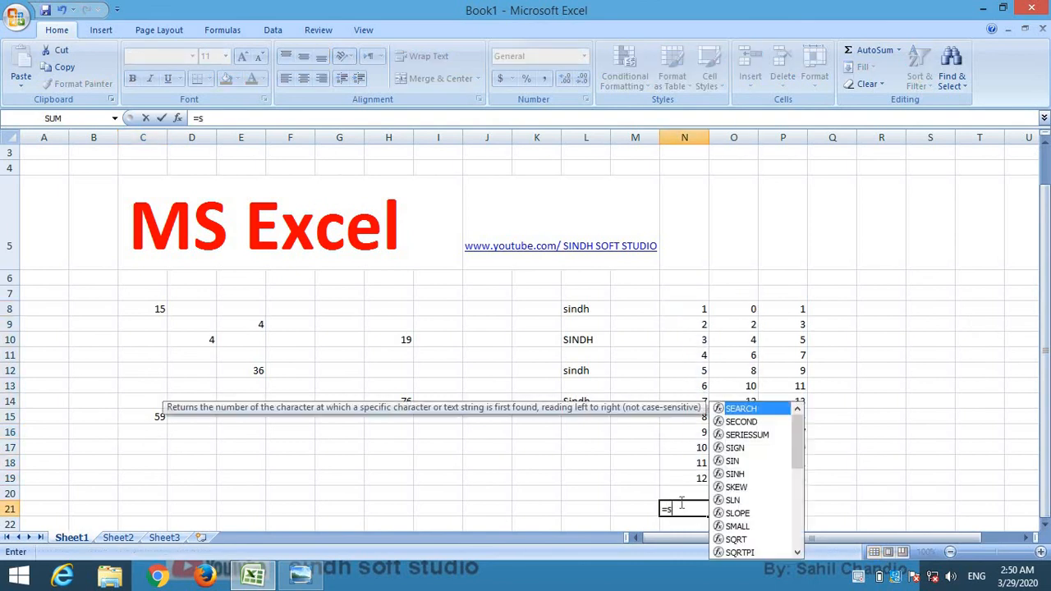
{"action": "type", "text": "um("}
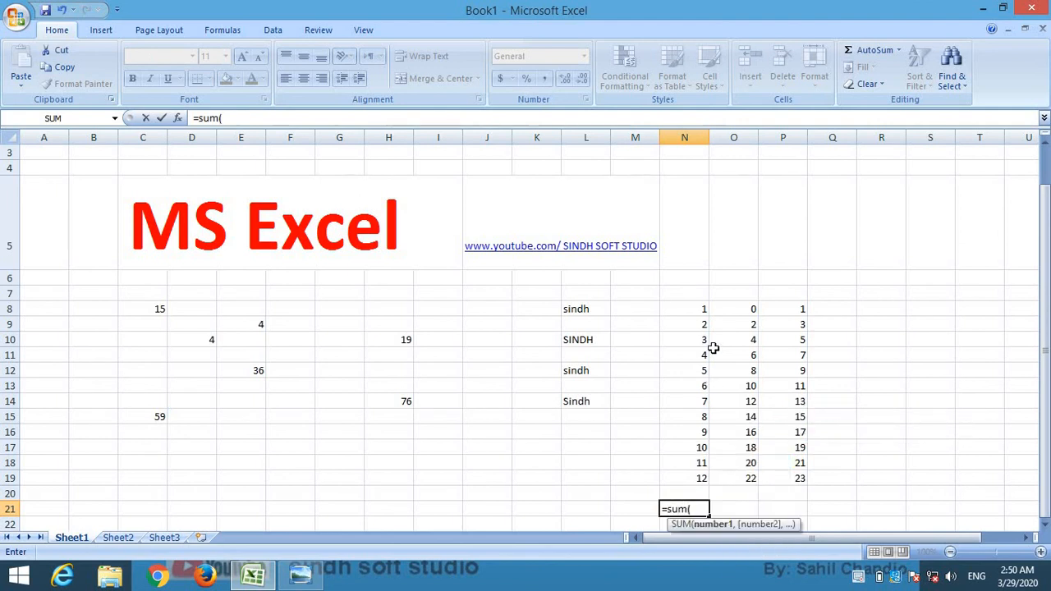
{"action": "left_click_drag", "start_coordinate": [697, 311], "coordinate": [699, 477]}
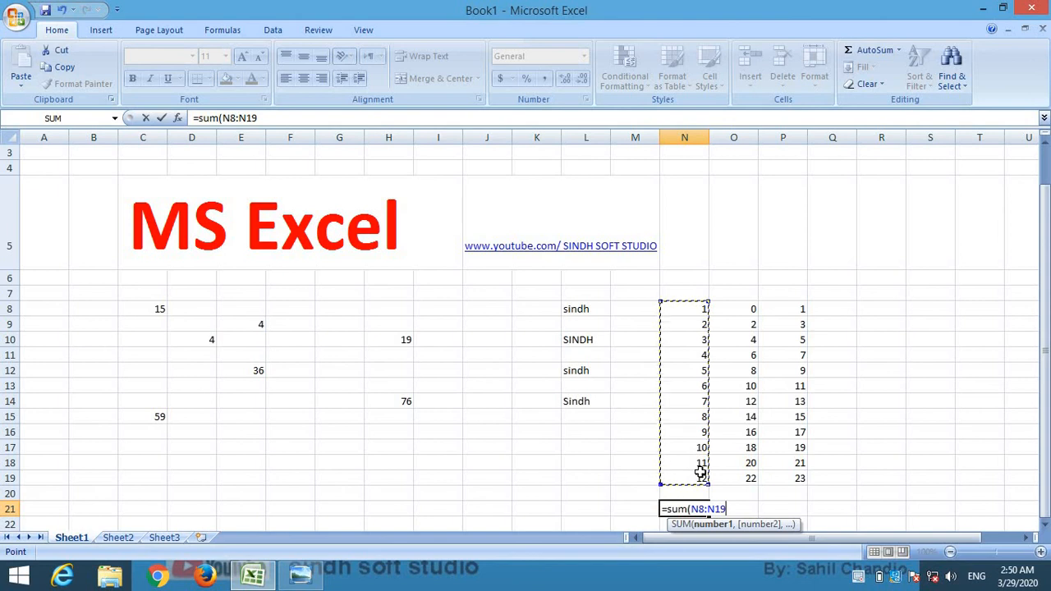
{"action": "type", "text": ")"}
{"action": "key", "text": "Return"}
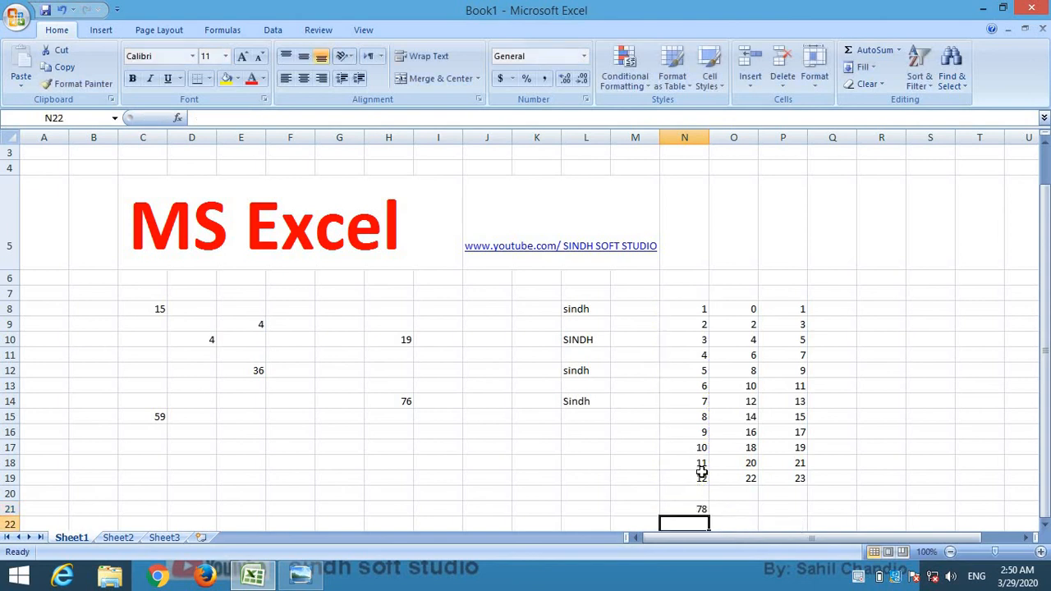
Review the number series in N8:N19 with its SUM formula in N21, and the text-case formulas in column L
{"action": "left_click_drag", "start_coordinate": [703, 310], "coordinate": [700, 476]}
{"action": "left_click", "coordinate": [699, 510]}
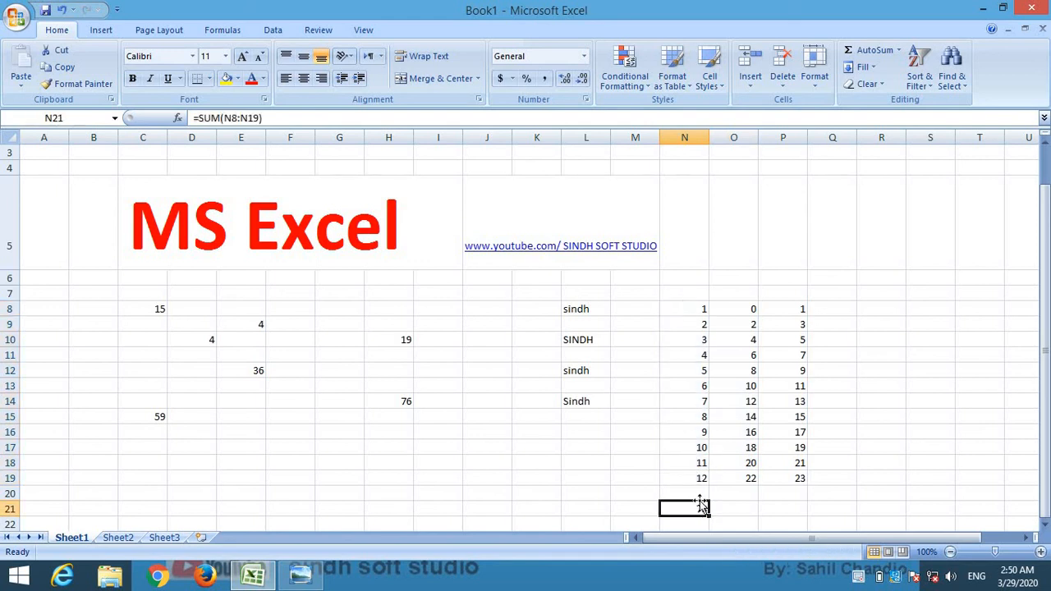
{"action": "left_click", "coordinate": [471, 448]}
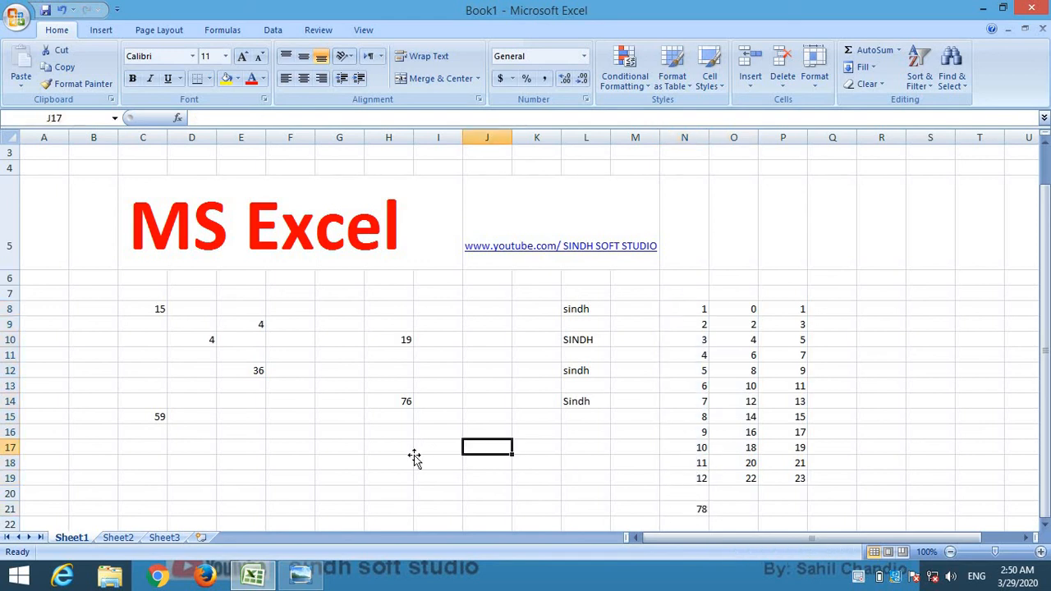
{"action": "left_click", "coordinate": [578, 401]}
{"action": "left_click", "coordinate": [579, 371]}
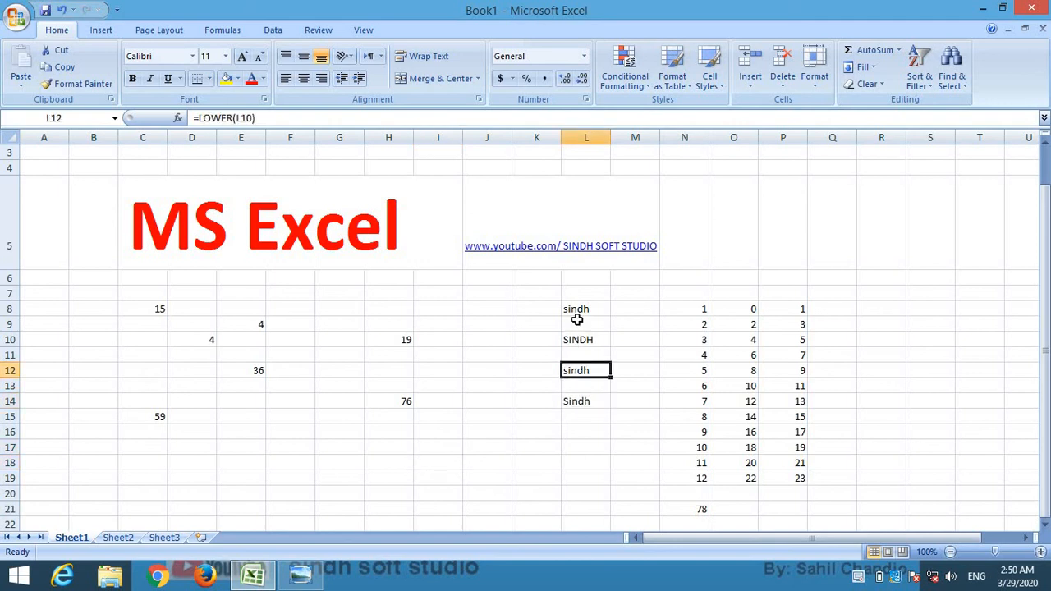
{"action": "left_click", "coordinate": [578, 310]}
{"action": "left_click", "coordinate": [449, 449]}
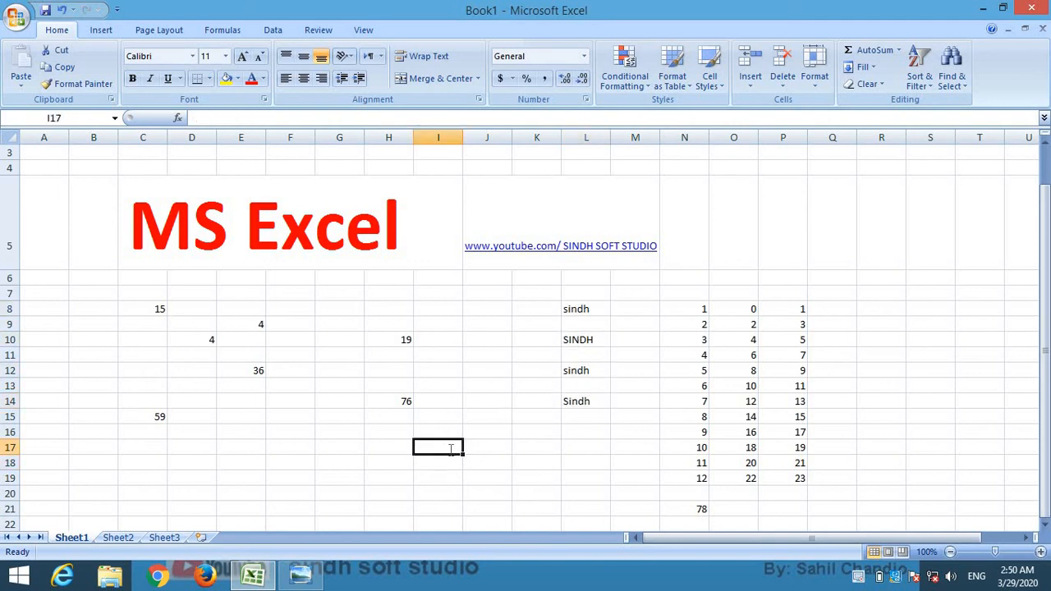
{"action": "type", "text": "=bol"}
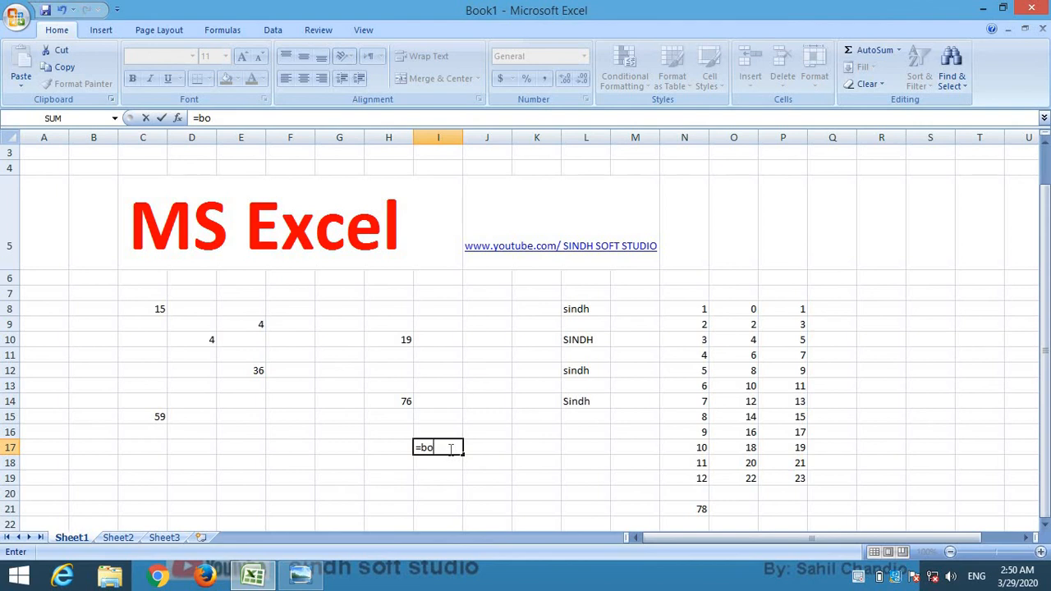
{"action": "key", "text": "BackSpace"}
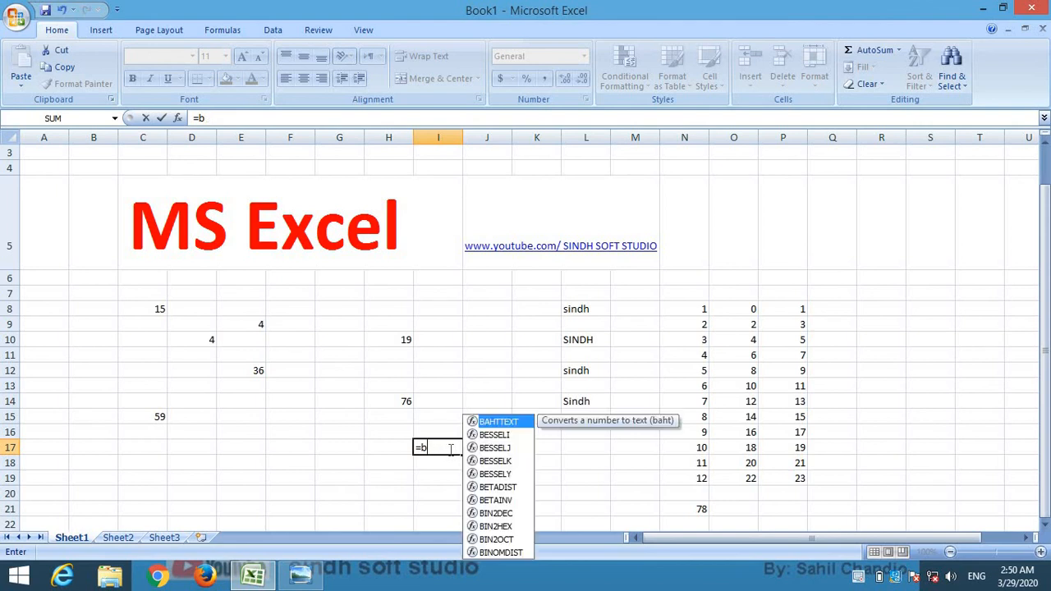
{"action": "type", "text": "old"}
{"action": "key", "text": "BackSpace"}
{"action": "key", "text": "BackSpace"}
{"action": "key", "text": "BackSpace"}
{"action": "key", "text": "BackSpace"}
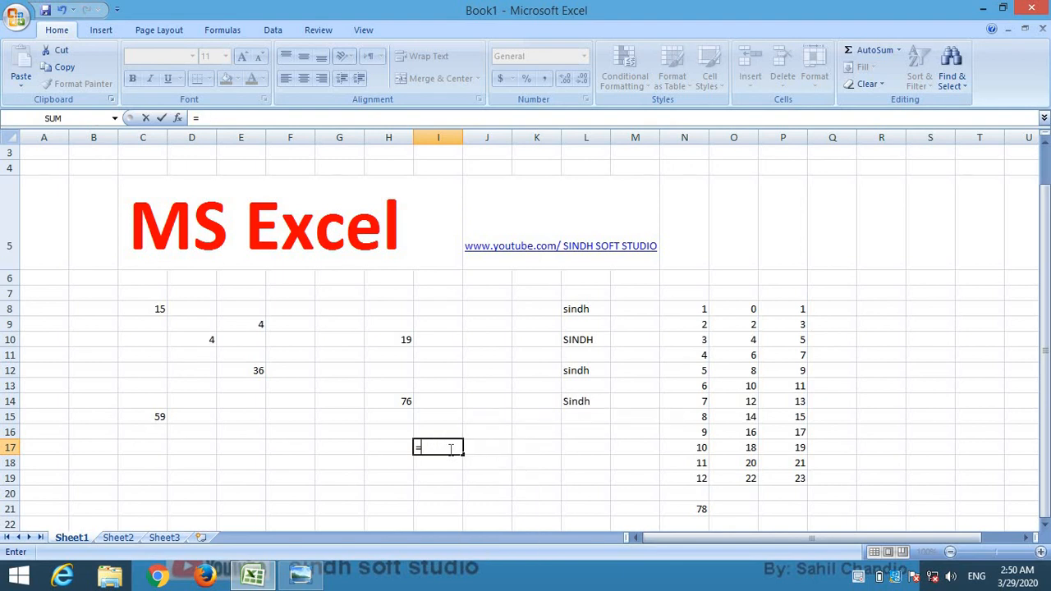
{"action": "key", "text": "BackSpace"}
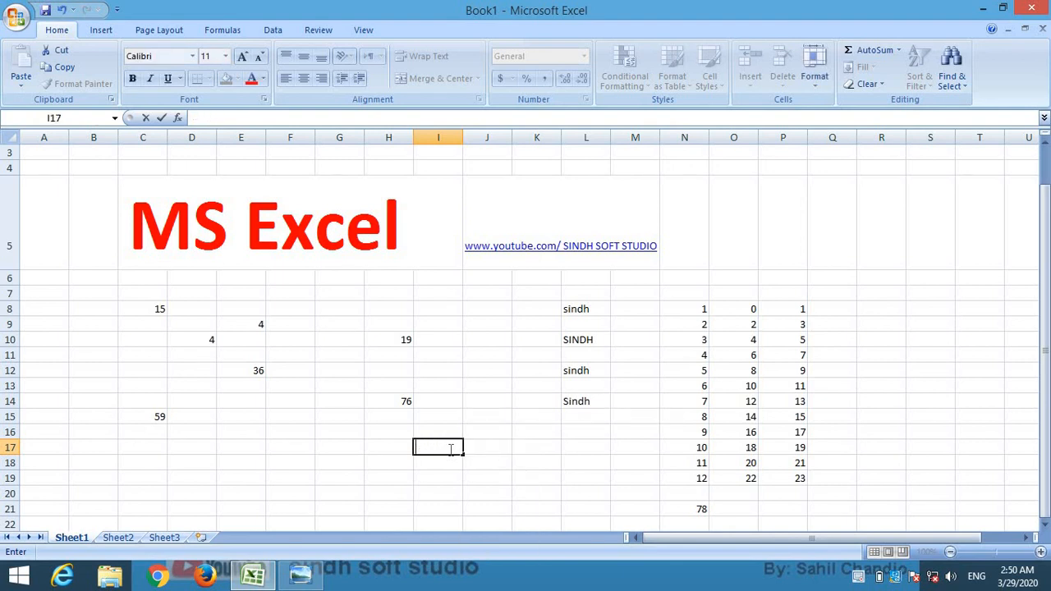
{"action": "left_click", "coordinate": [475, 401]}
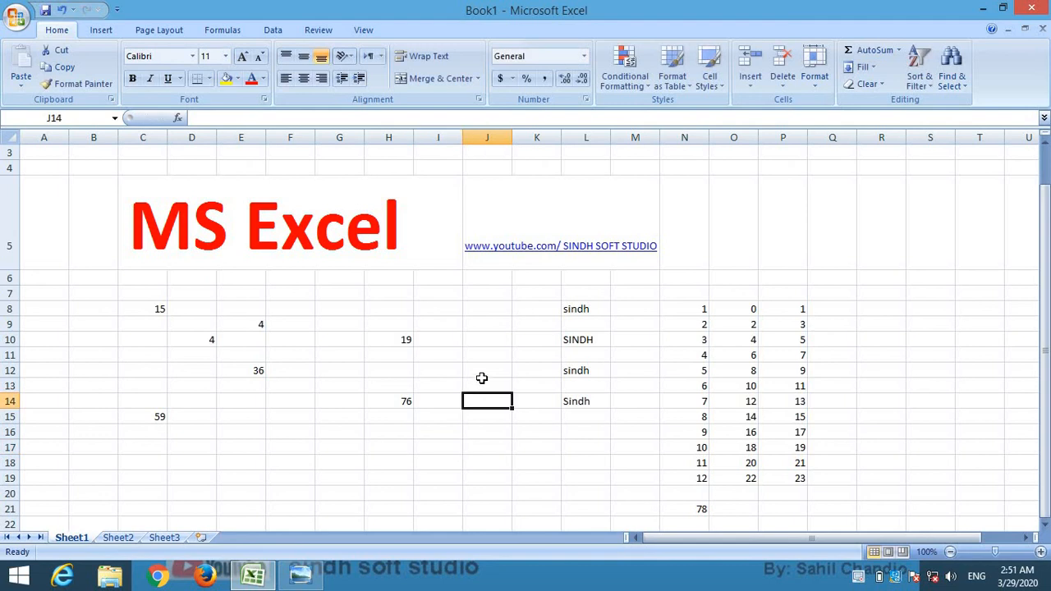